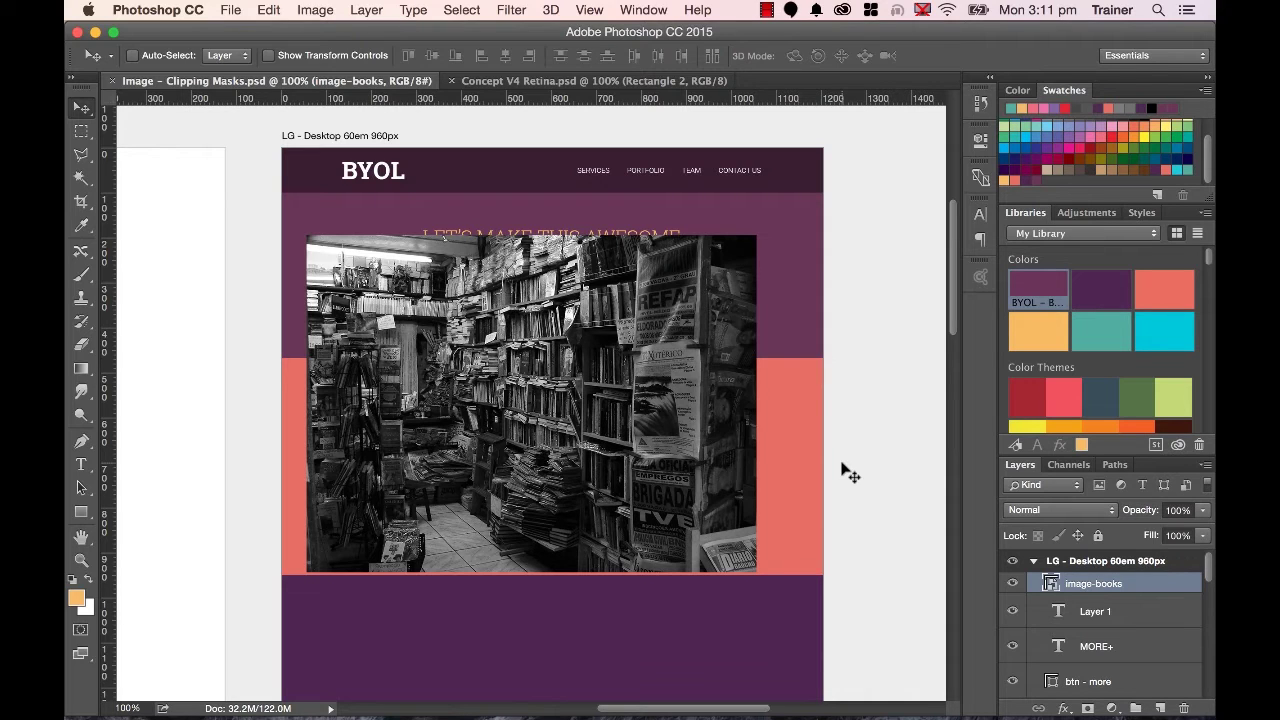
# - After viewing the Concept V4 Retina mock-up, hide the image-books layer in Image - Clipping Masks.psd
pyautogui.click(603, 80)
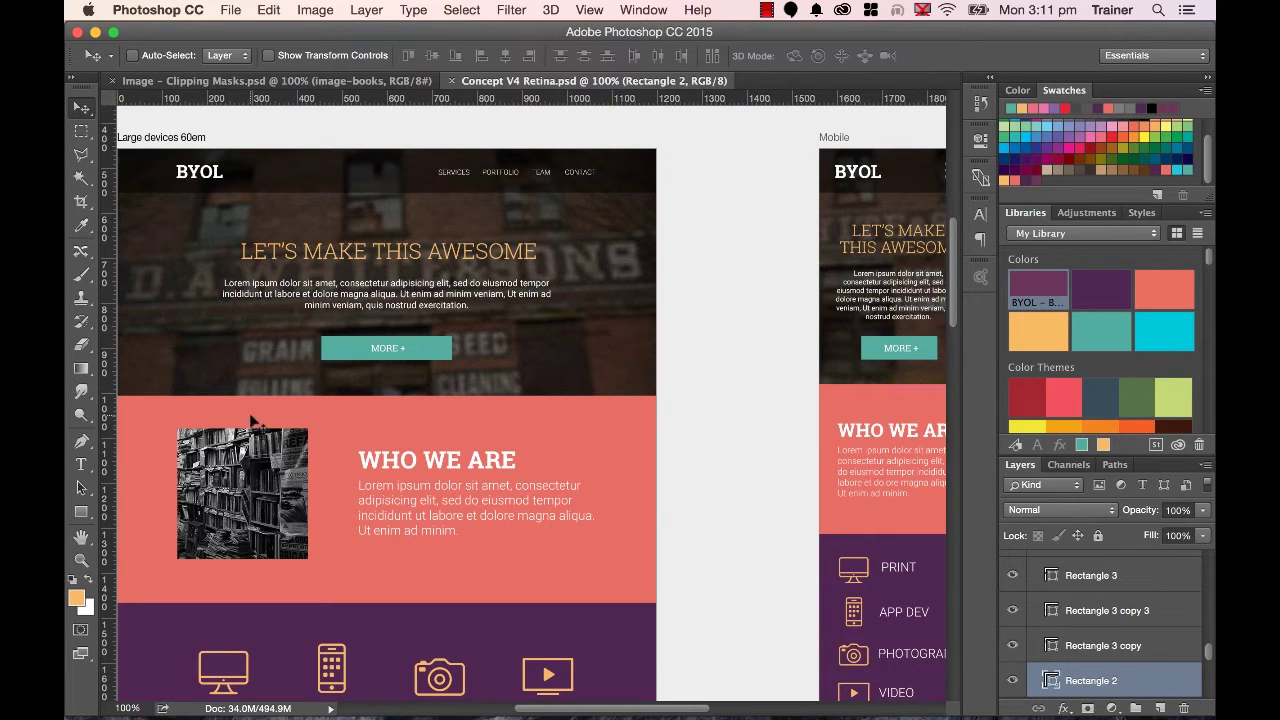
pyautogui.click(180, 80)
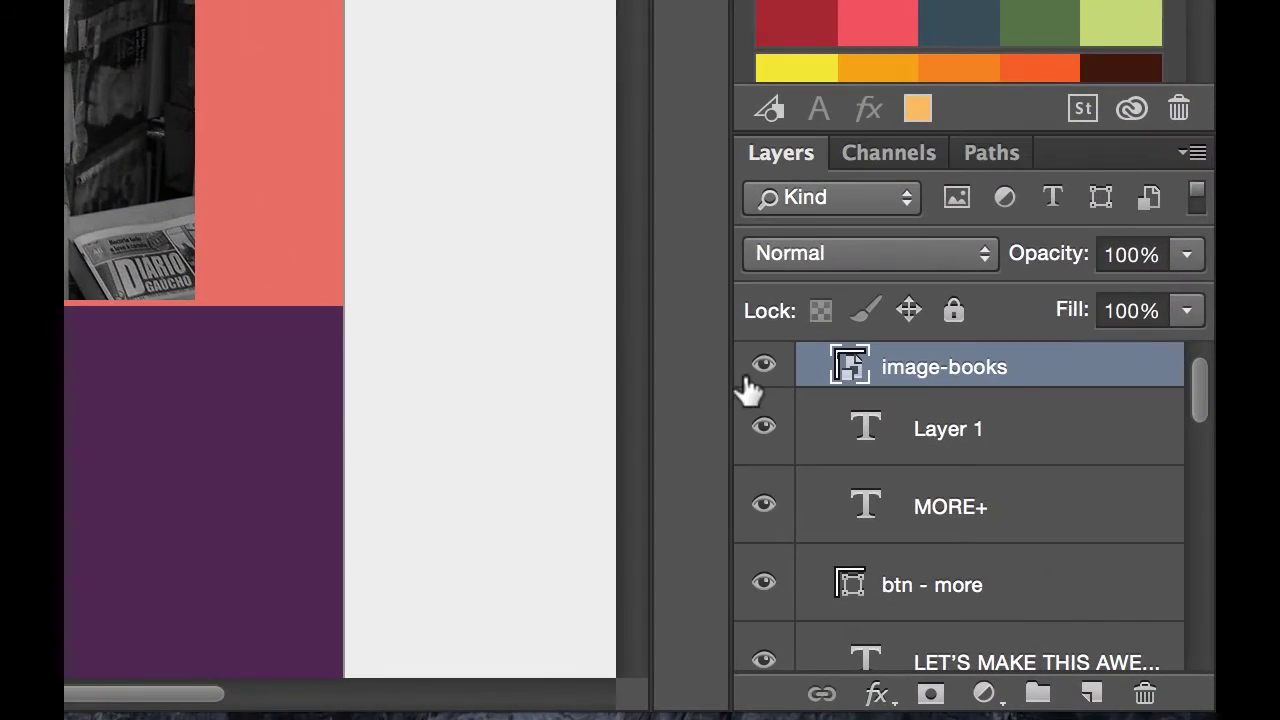
pyautogui.click(977, 532)
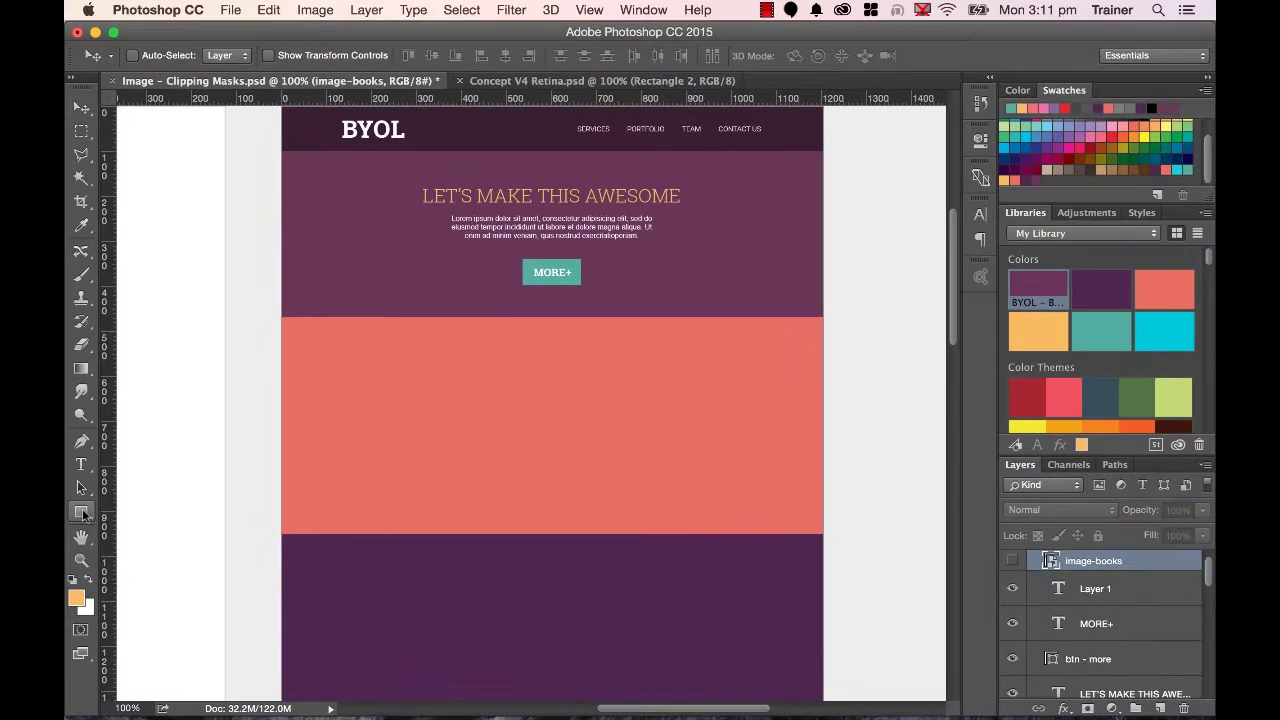
# - Draw a 289 × 289 px orange square on the coral band along the column guides, nudged down 49 px
pyautogui.click(82, 512)
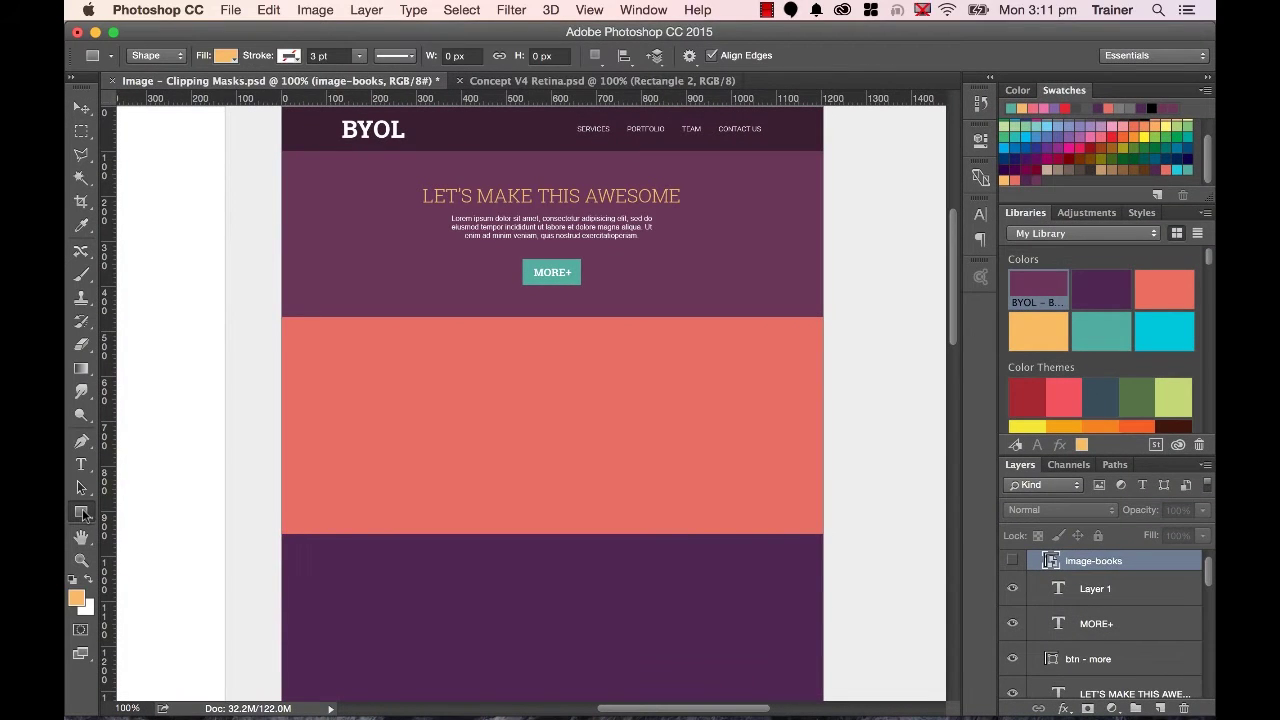
pyautogui.press('super+semicolon')
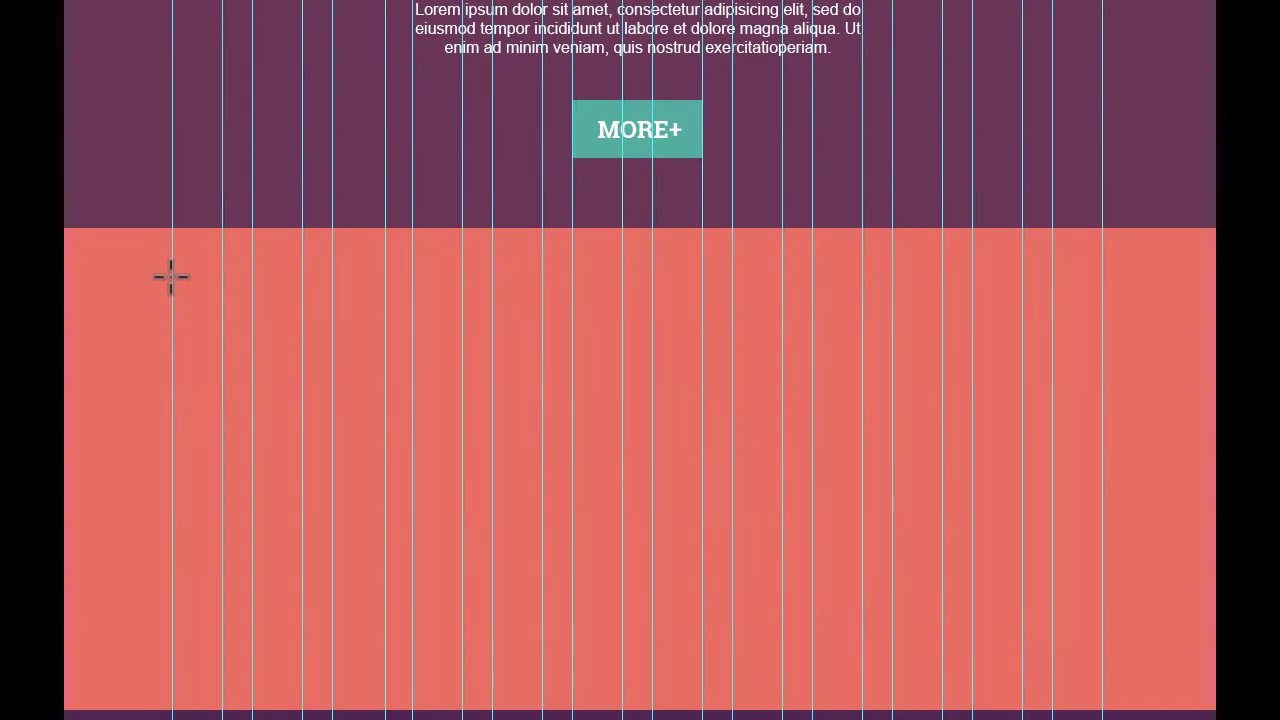
pyautogui.moveTo(171, 277); pyautogui.dragTo(463, 566)
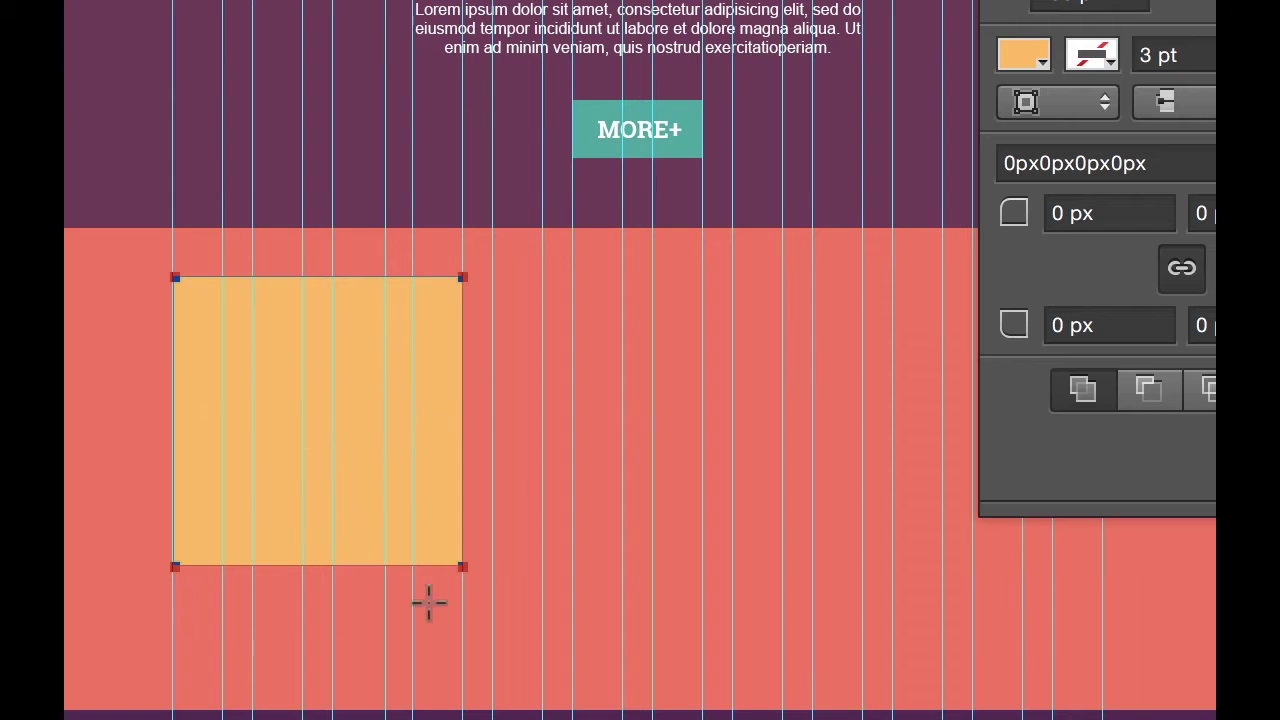
pyautogui.press('Escape')
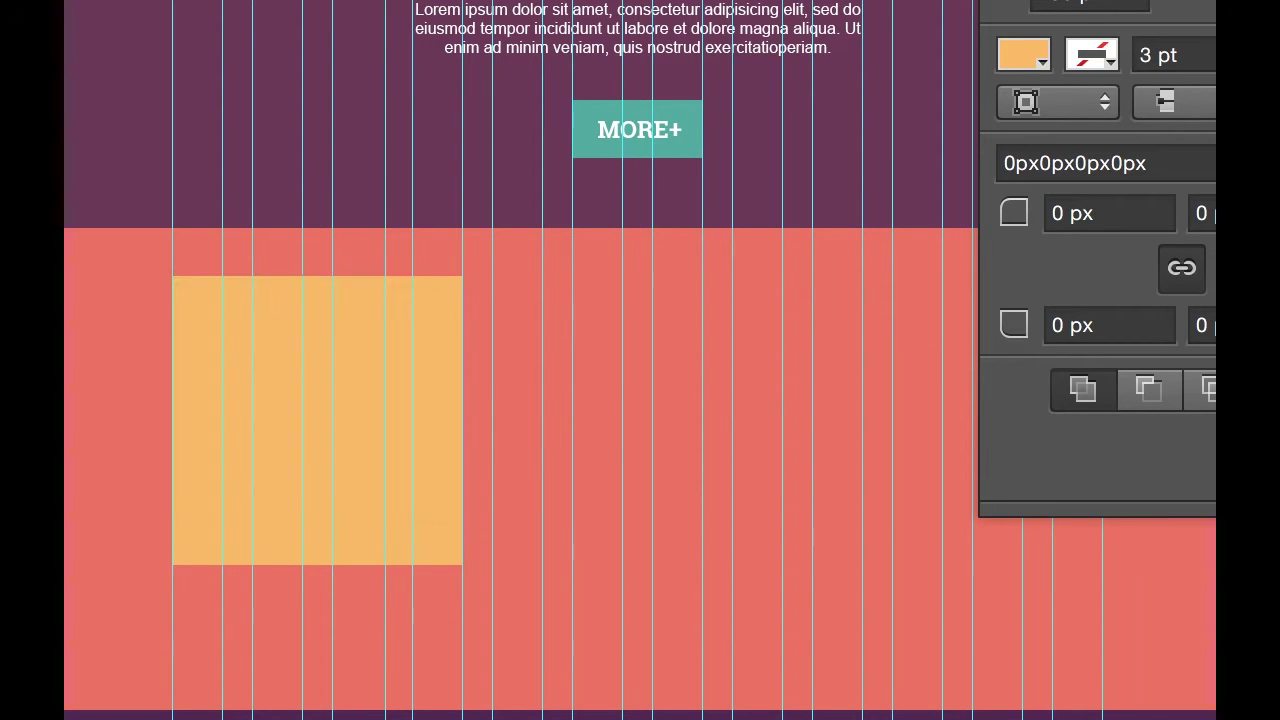
pyautogui.moveTo(366, 416); pyautogui.dragTo(360, 457)
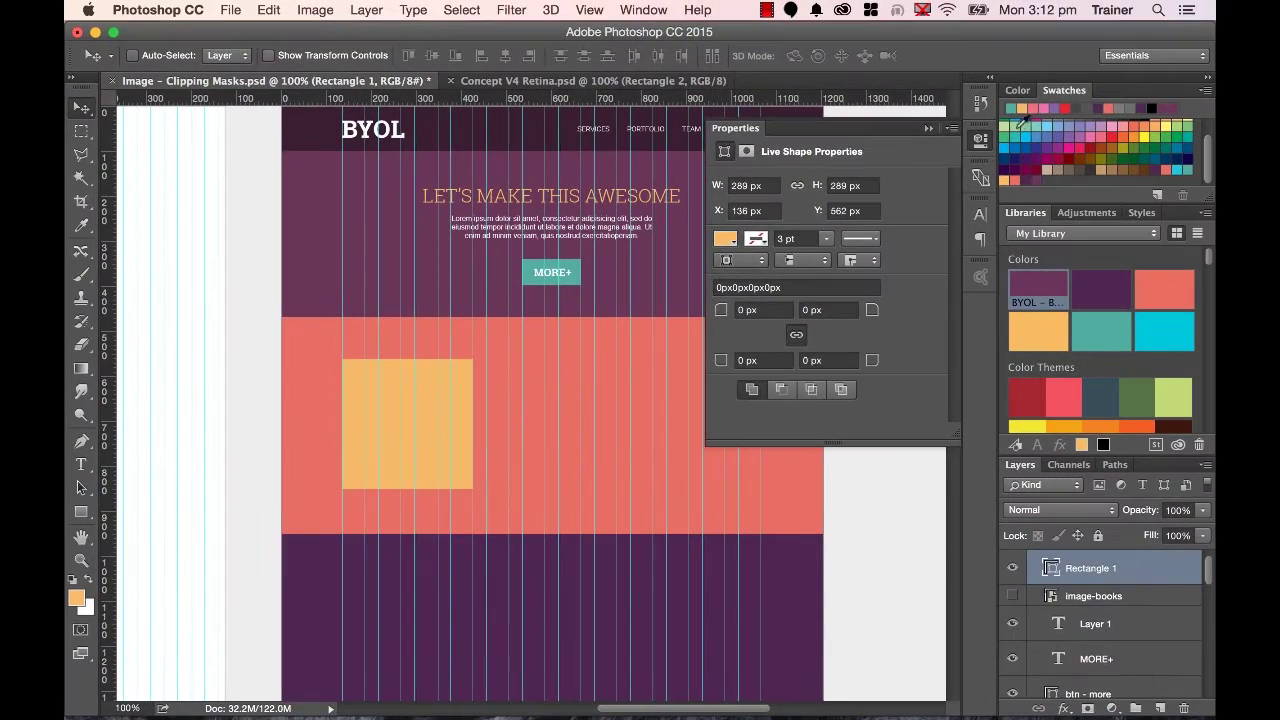
# - Show the image-books photo and scale it to about 44.5%, positioned over the orange square
pyautogui.click(981, 141)
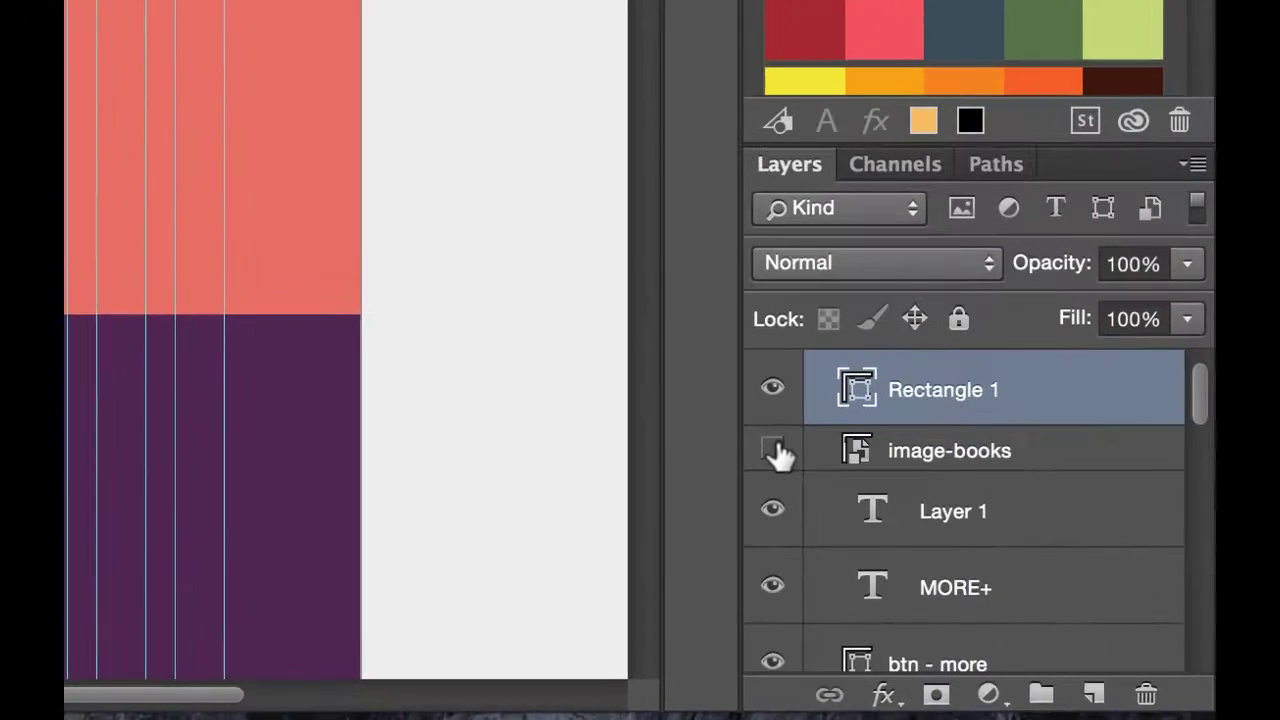
pyautogui.click(1012, 595)
pyautogui.click(955, 446)
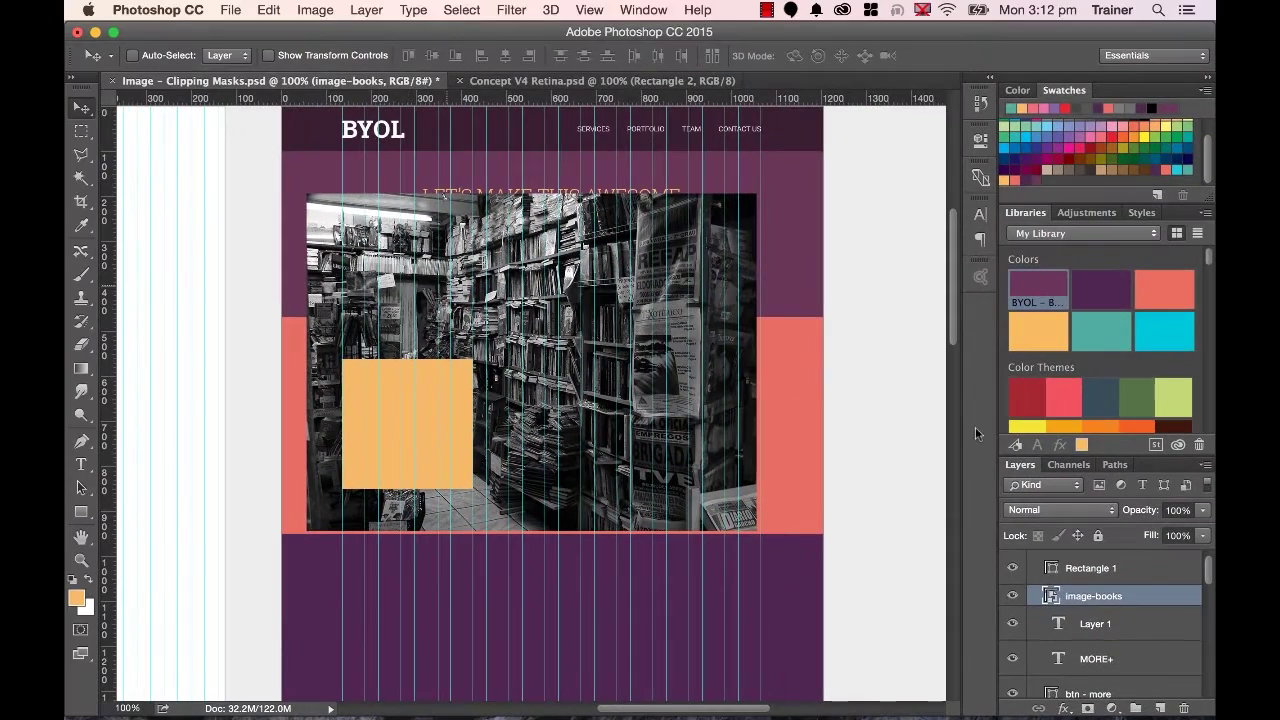
pyautogui.press('super+t')
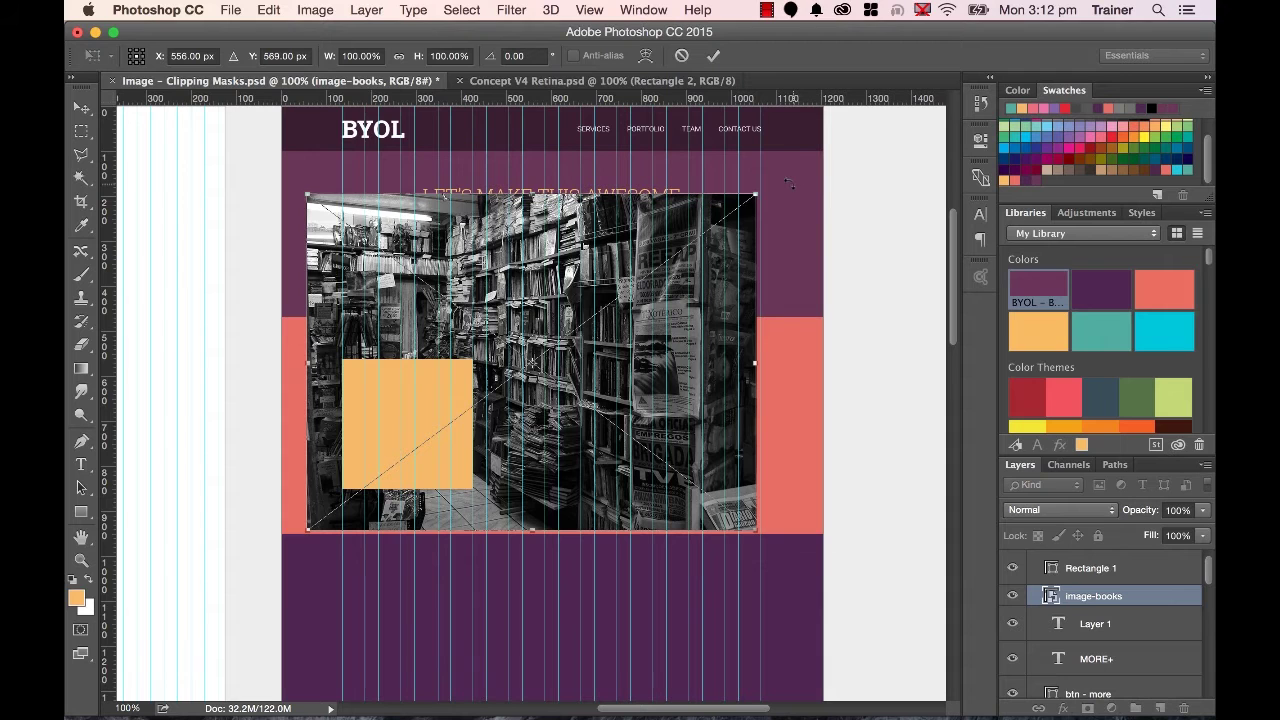
pyautogui.moveTo(760, 192); pyautogui.dragTo(554, 346)
pyautogui.moveTo(304, 536); pyautogui.dragTo(339, 505)
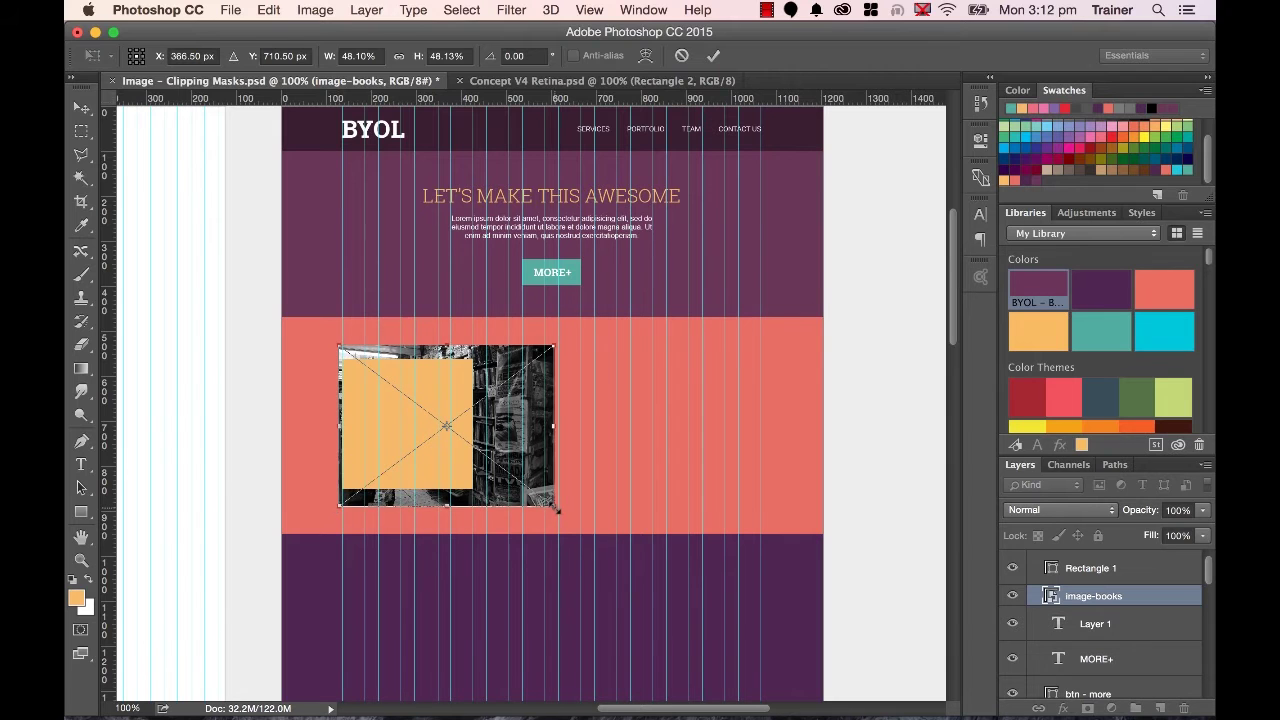
pyautogui.moveTo(557, 510); pyautogui.dragTo(522, 519)
pyautogui.moveTo(518, 408)
pyautogui.mouseDown()
pyautogui.moveTo(500, 412)
pyautogui.moveTo(512, 413)
pyautogui.mouseUp()
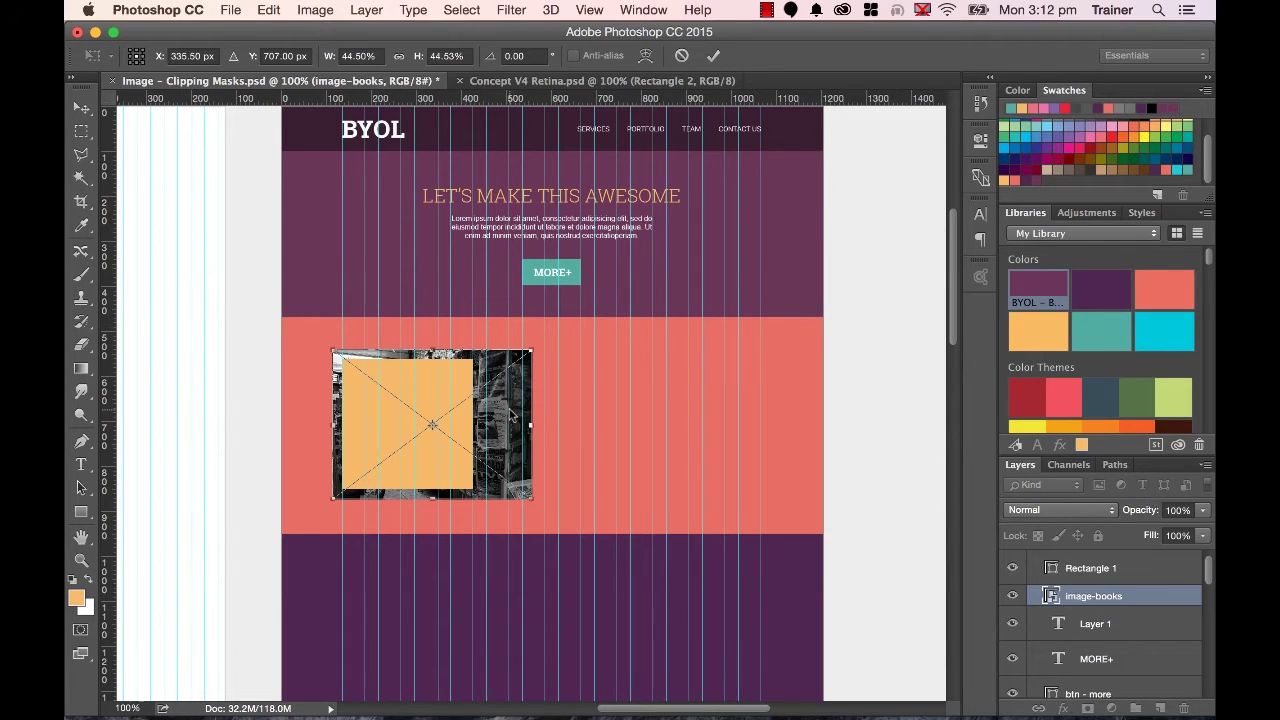
pyautogui.press('Return')
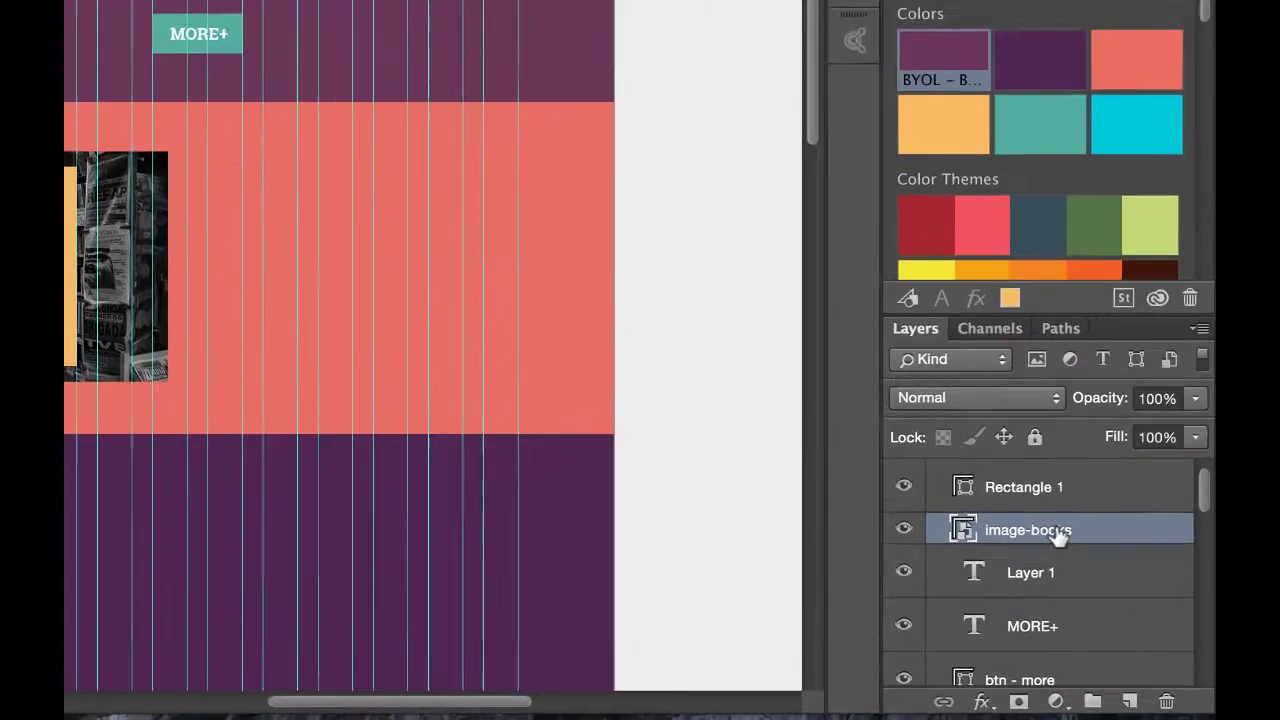
# - Move image-books above Rectangle 1 and rename the rectangle layer 'Who - Image'
pyautogui.moveTo(1058, 537); pyautogui.dragTo(1049, 476)
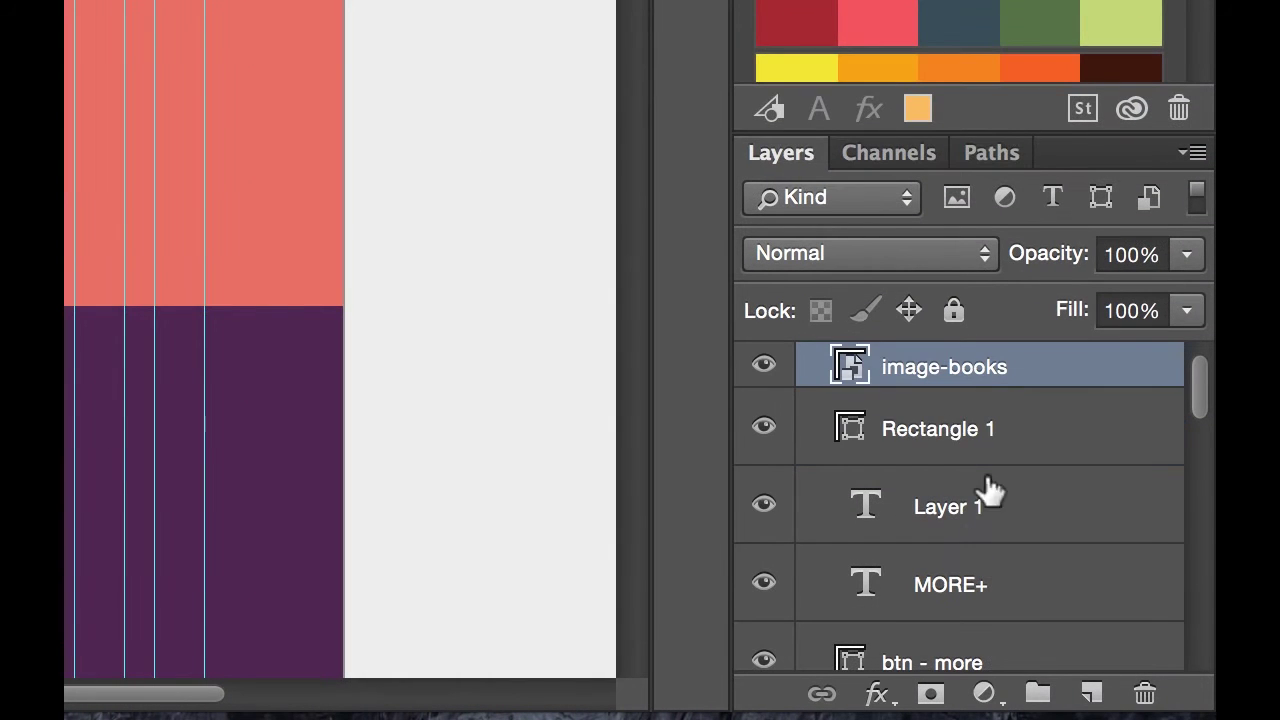
pyautogui.doubleClick(956, 428)
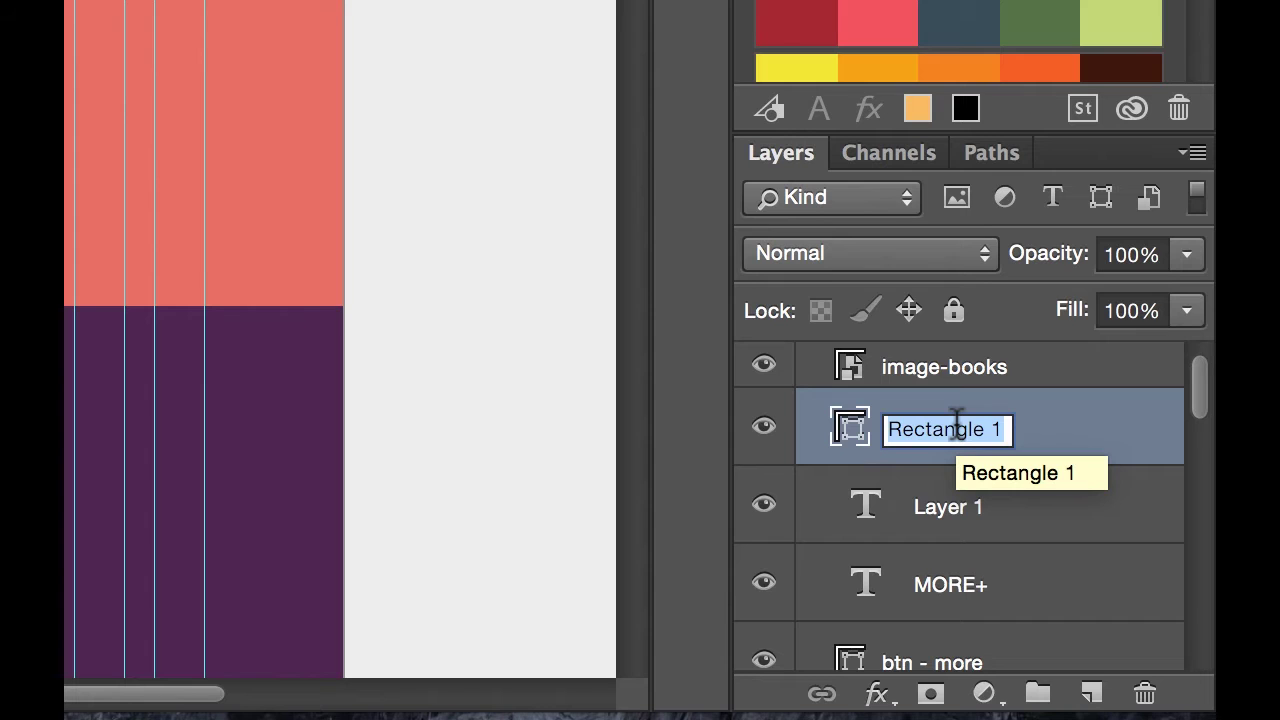
pyautogui.write('Who')
pyautogui.press('BackSpace')
pyautogui.press('BackSpace')
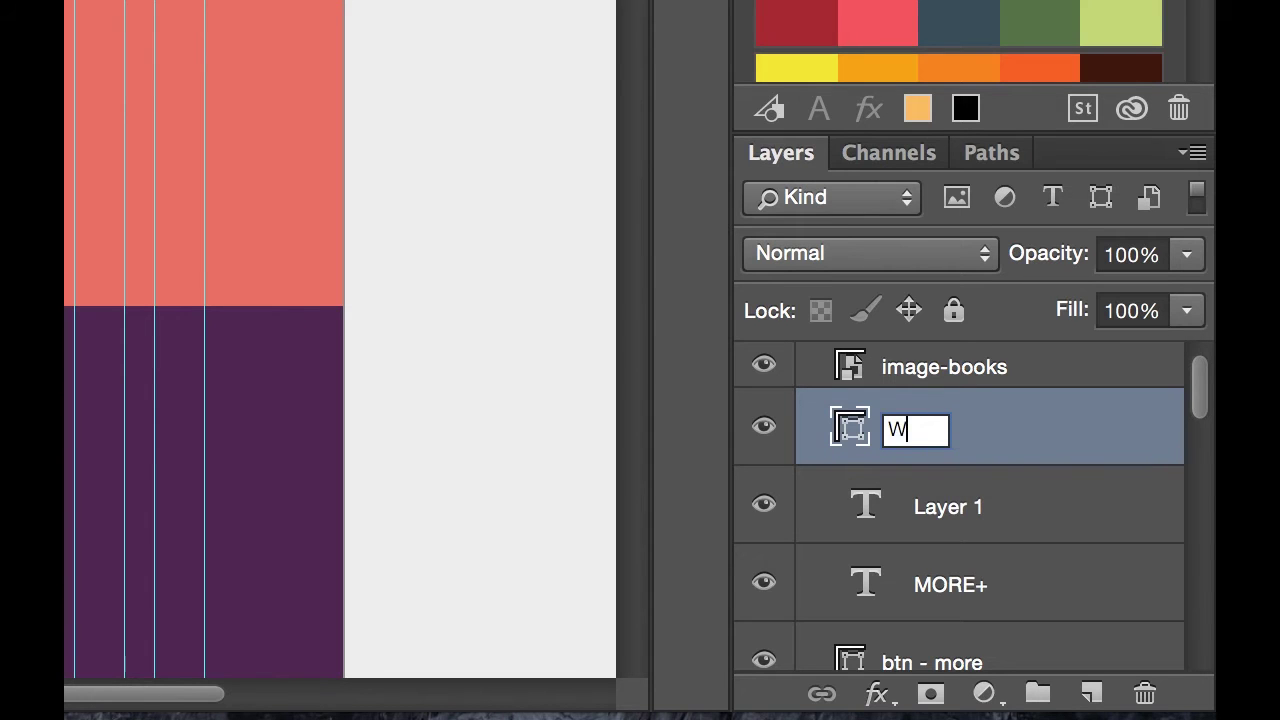
pyautogui.write('ho - Image')
pyautogui.press('Return')
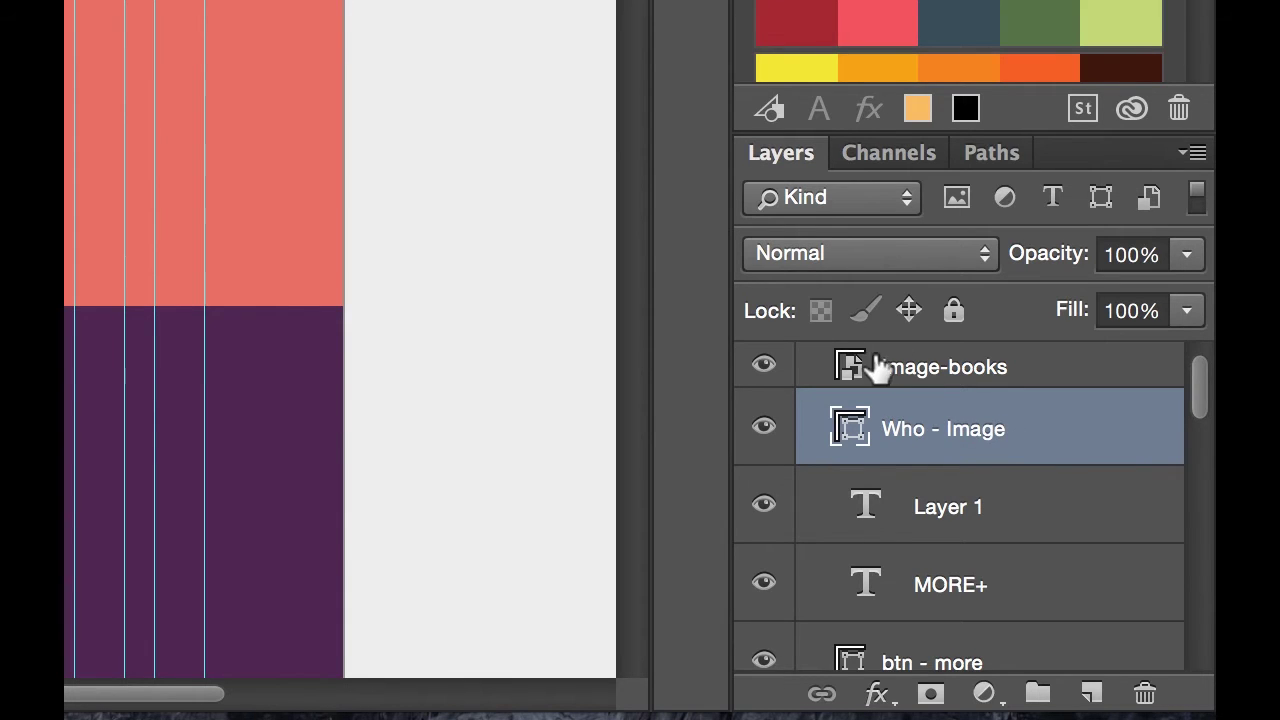
# - Select the image-books photo layer sitting directly above Who - Image
pyautogui.click(913, 372)
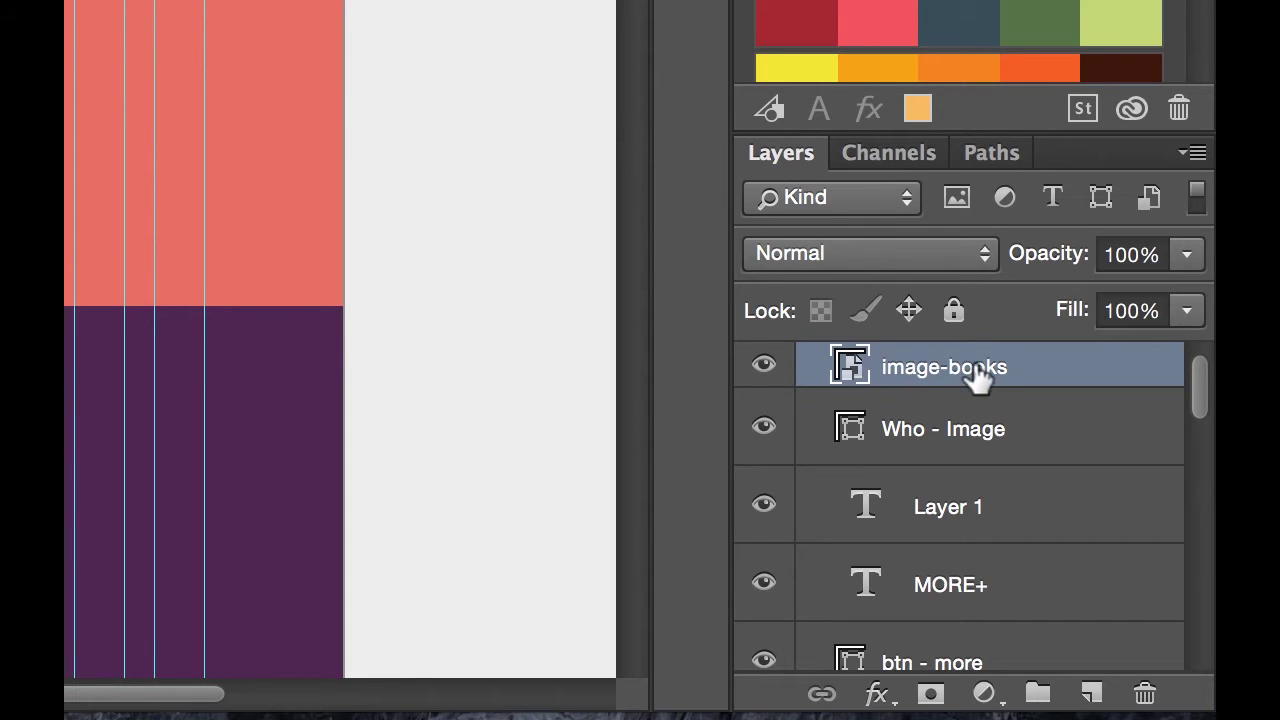
pyautogui.click(957, 428)
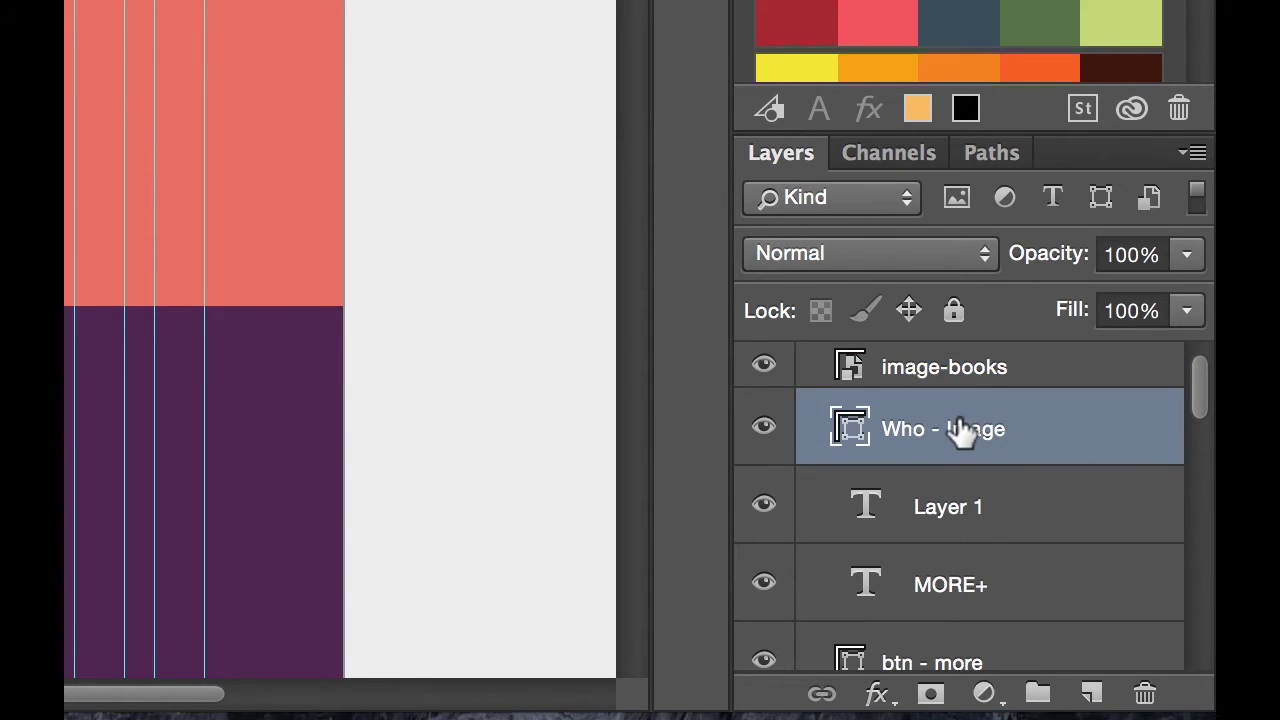
pyautogui.click(890, 380)
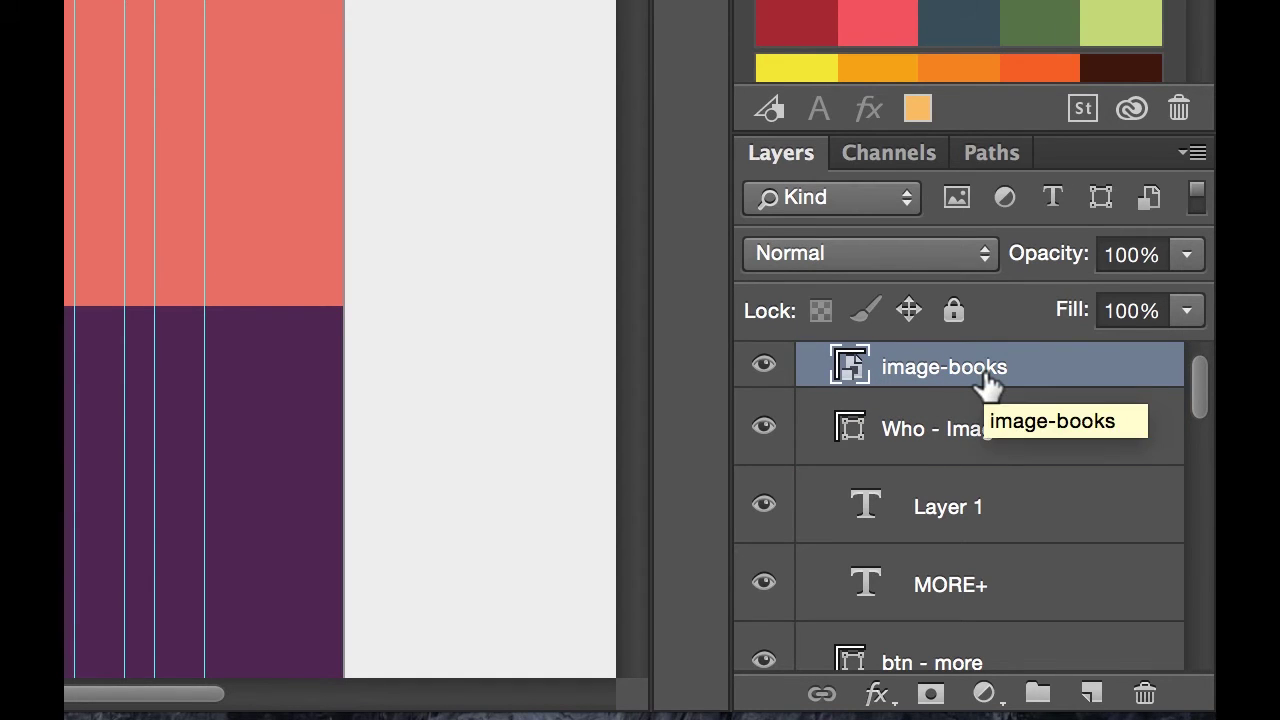
# - Clip the image-books photo into Who - Image, toggling the rectangle's visibility to check the square crop
pyautogui.moveTo(988, 385); pyautogui.dragTo(893, 376)
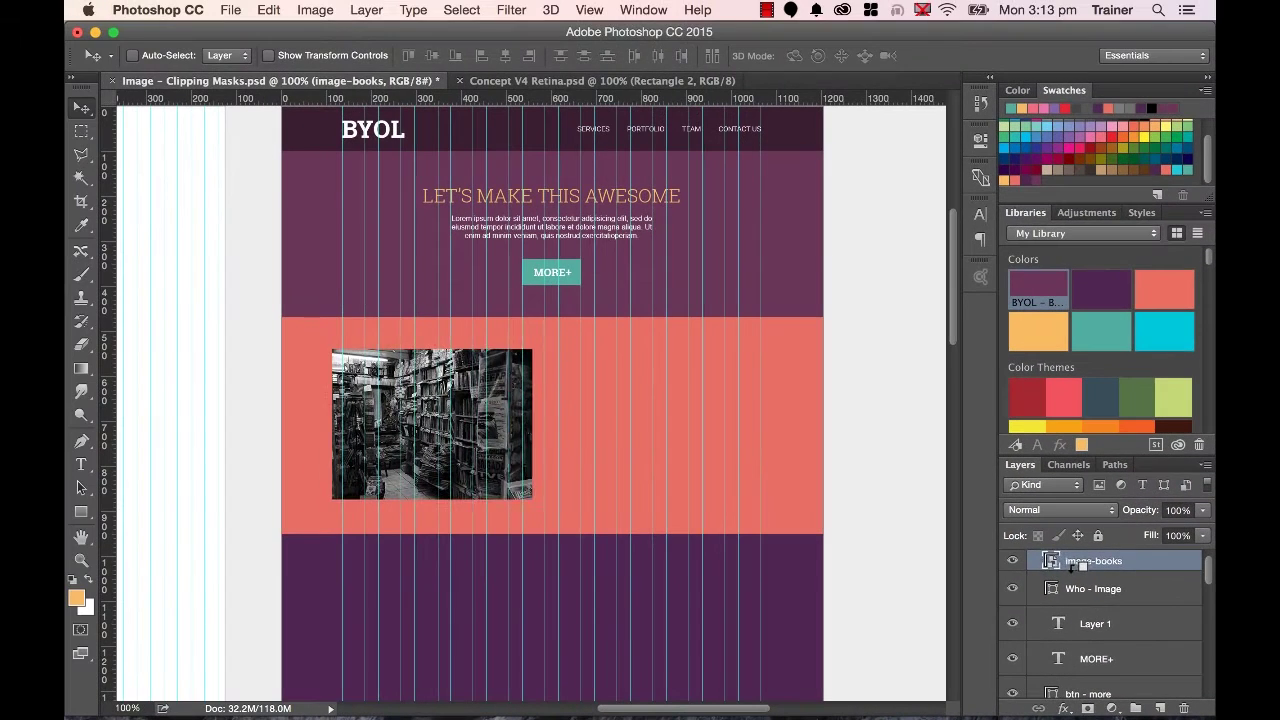
pyautogui.keyDown('alt'); pyautogui.click(893, 378); pyautogui.keyUp('alt')
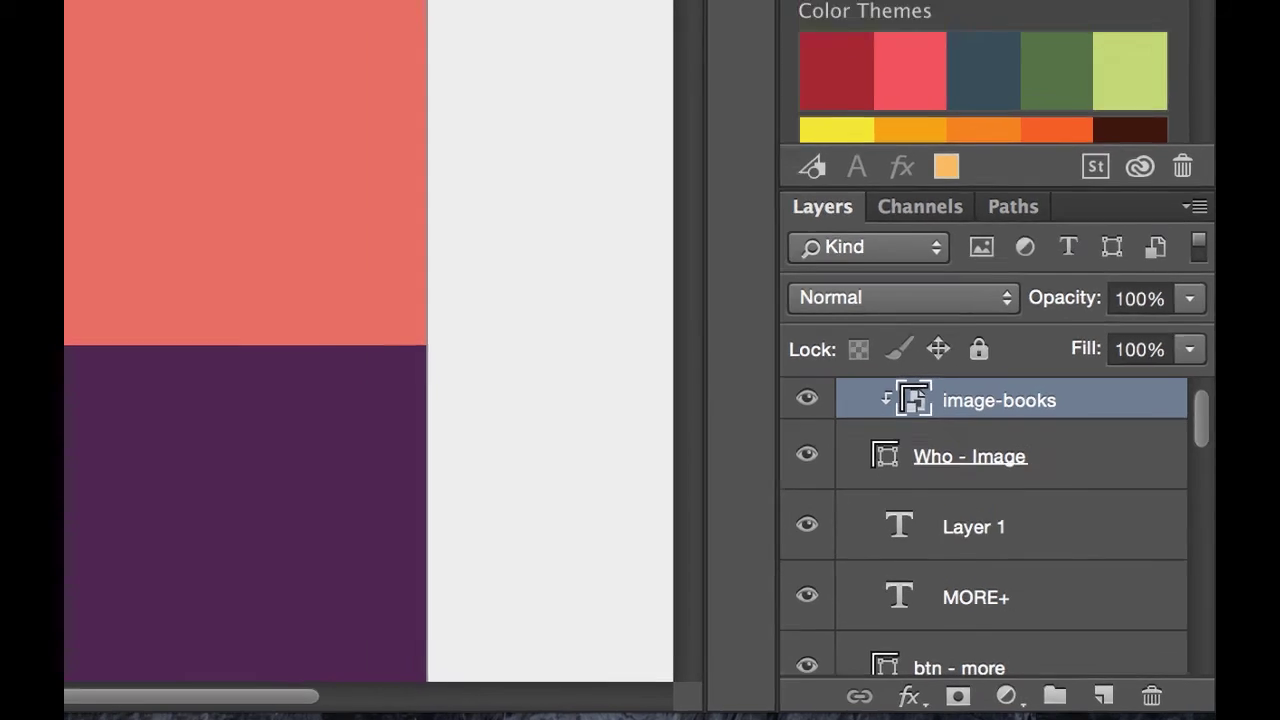
pyautogui.click(1026, 440)
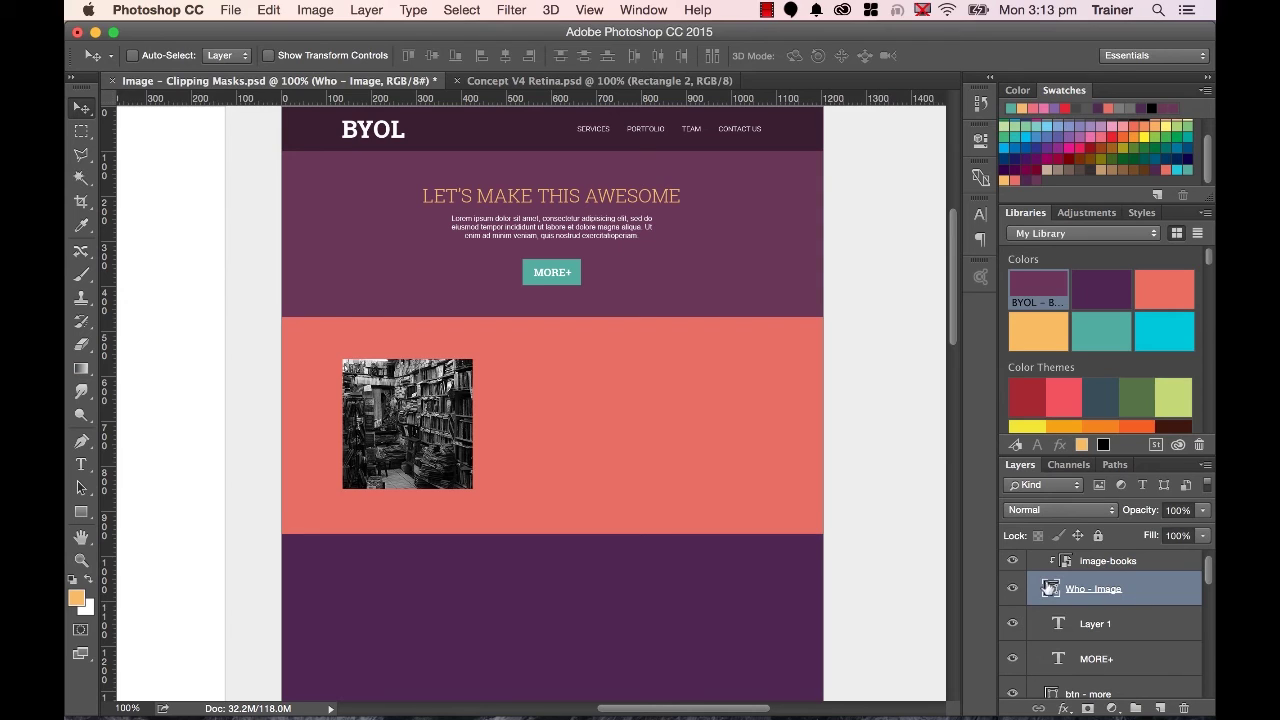
pyautogui.click(1011, 590)
pyautogui.click(1011, 590)
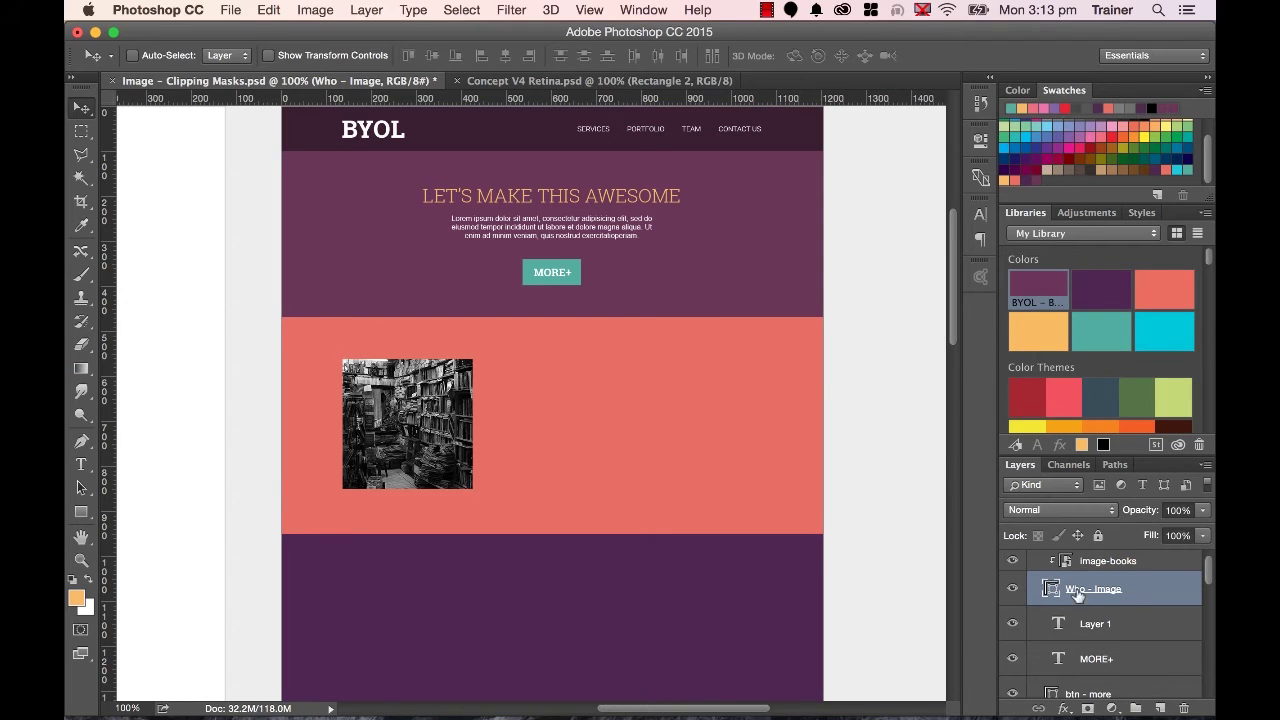
pyautogui.click(1139, 563)
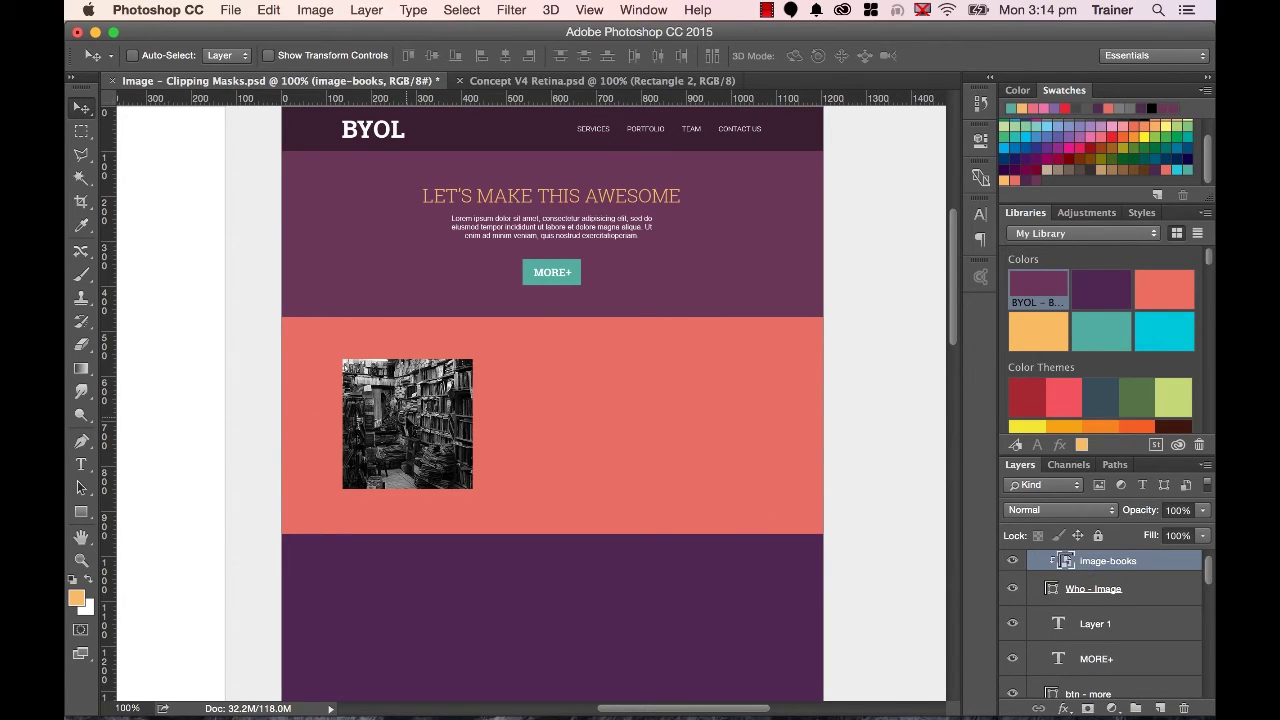
# - Reposition the photo within its square frame, then move the photo and square together slightly upward
pyautogui.moveTo(414, 425)
pyautogui.mouseDown()
pyautogui.moveTo(445, 378)
pyautogui.moveTo(412, 388)
pyautogui.moveTo(386, 412)
pyautogui.moveTo(389, 428)
pyautogui.mouseUp()
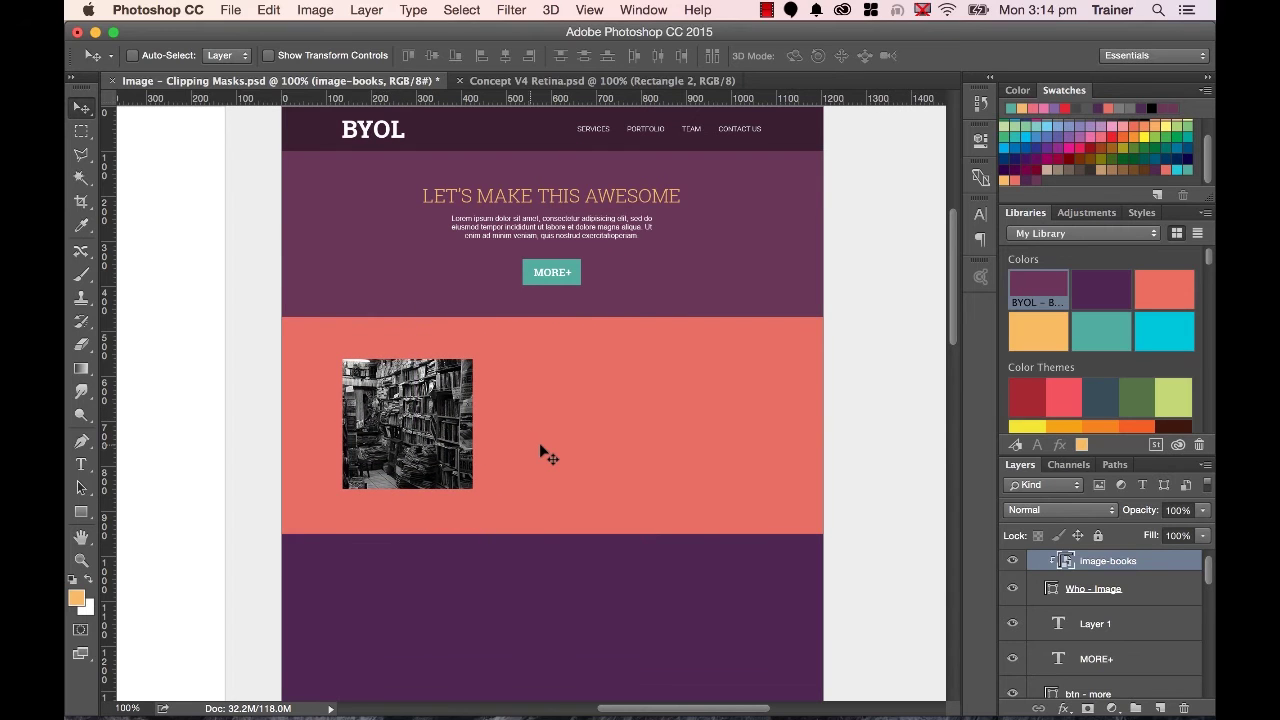
pyautogui.click(1149, 603)
pyautogui.moveTo(423, 397)
pyautogui.mouseDown()
pyautogui.moveTo(453, 397)
pyautogui.moveTo(400, 397)
pyautogui.moveTo(437, 404)
pyautogui.mouseUp()
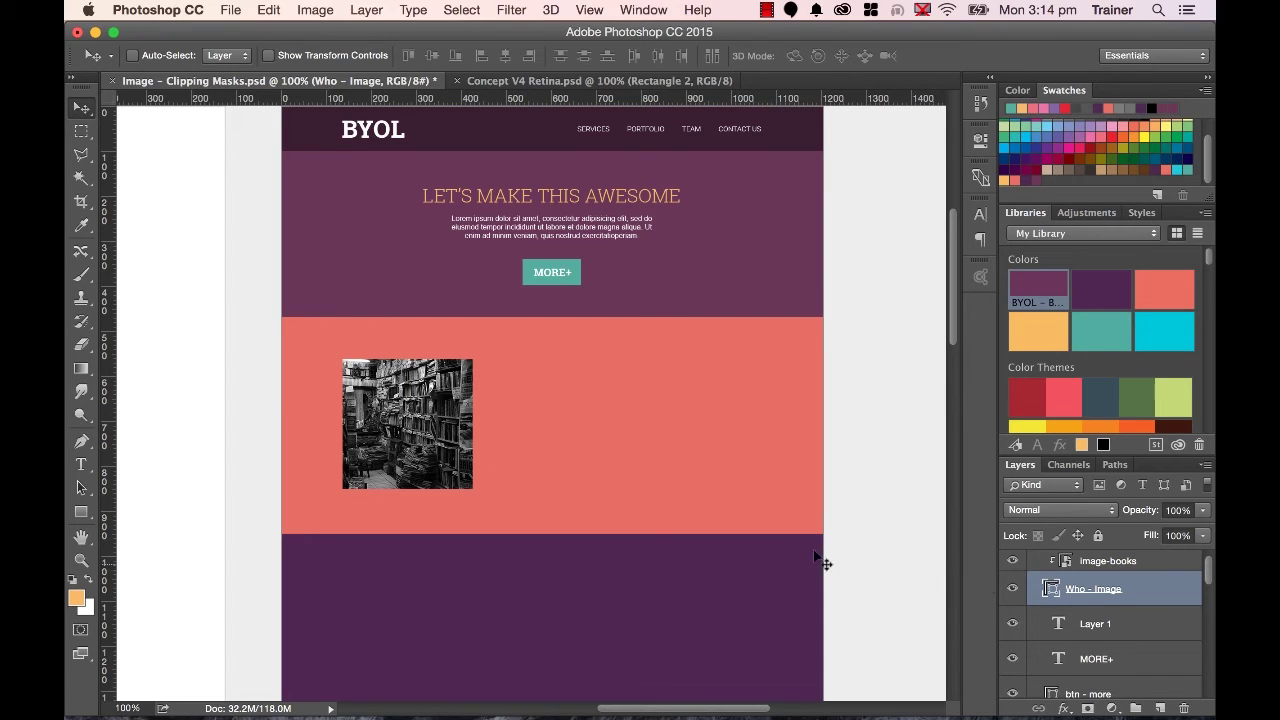
pyautogui.keyDown('shift'); pyautogui.click(1150, 566); pyautogui.keyUp('shift')
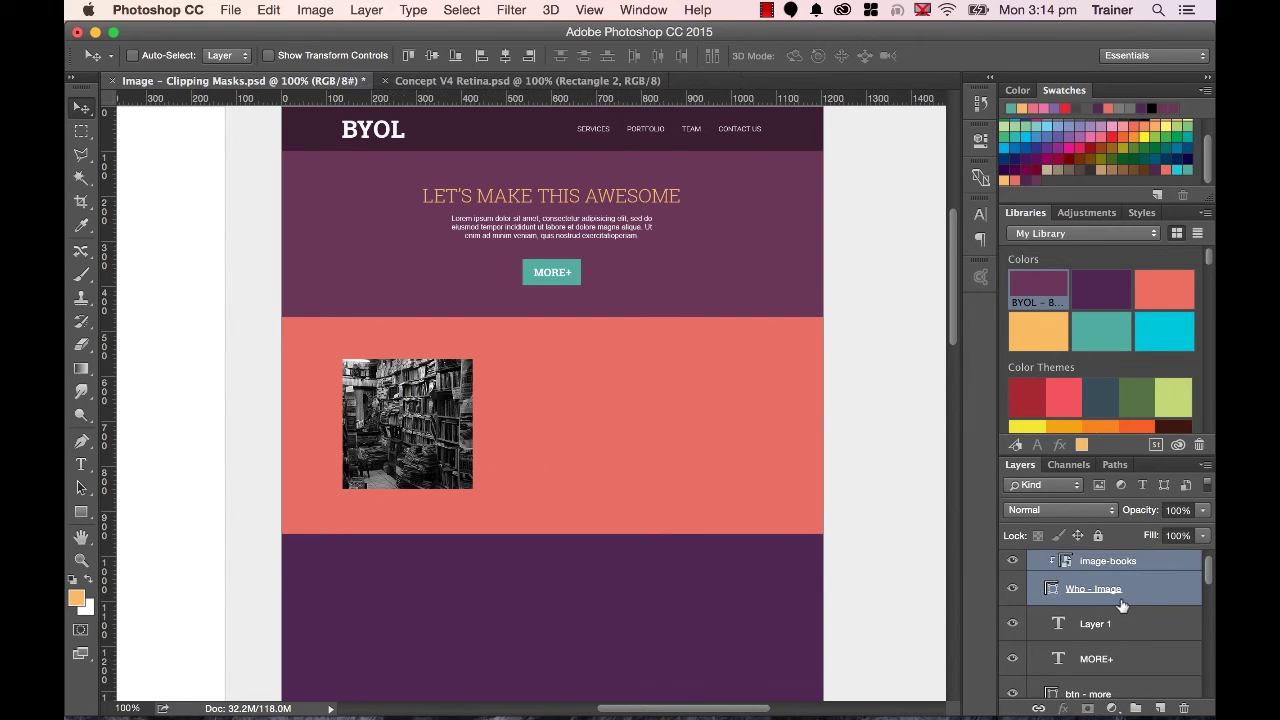
pyautogui.scroll(1, 1110, 615)
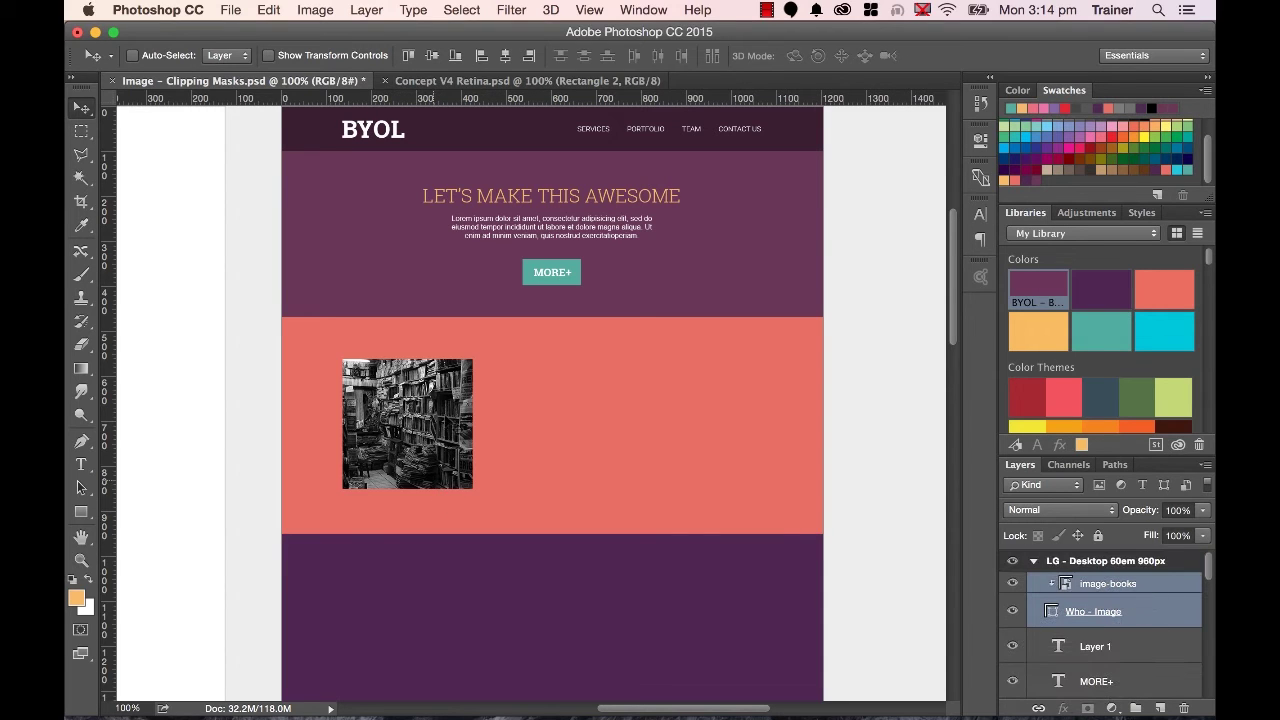
pyautogui.moveTo(438, 406)
pyautogui.mouseDown()
pyautogui.moveTo(503, 390)
pyautogui.moveTo(438, 387)
pyautogui.mouseUp()
# - Link the image-books and Who - Image layers
pyautogui.rightClick(1173, 610)
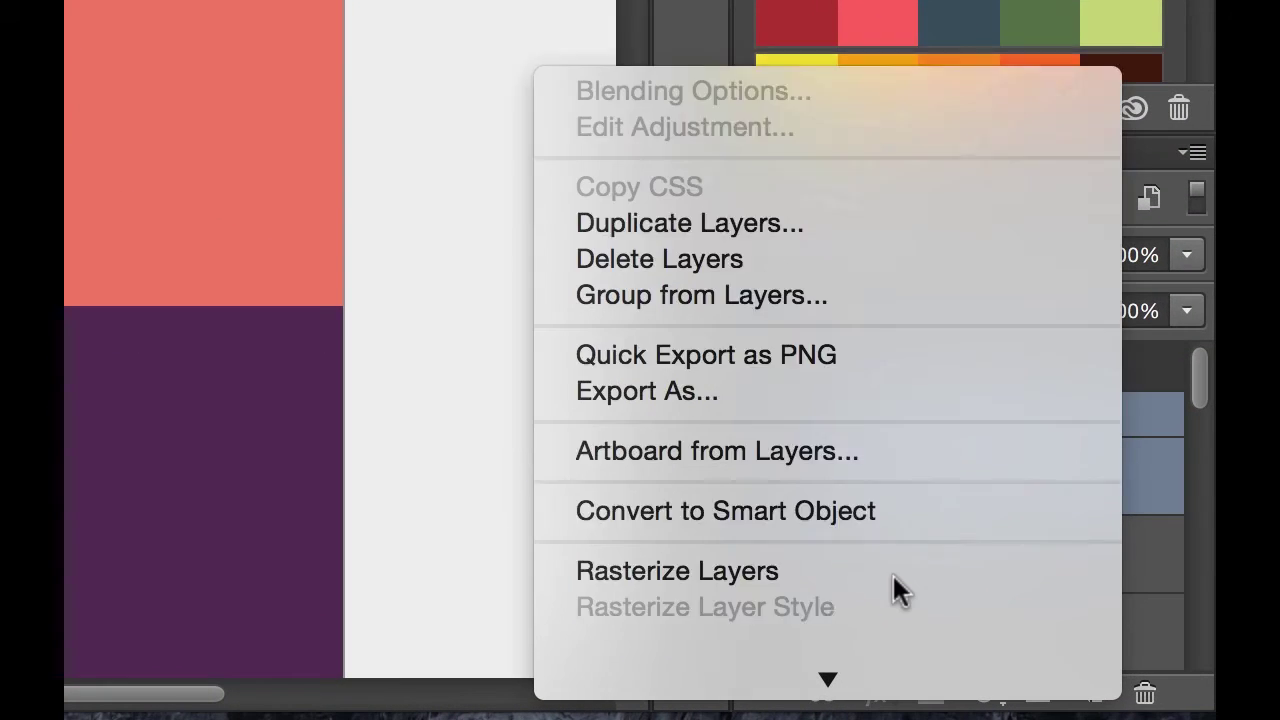
pyautogui.scroll(-10, 893, 578)
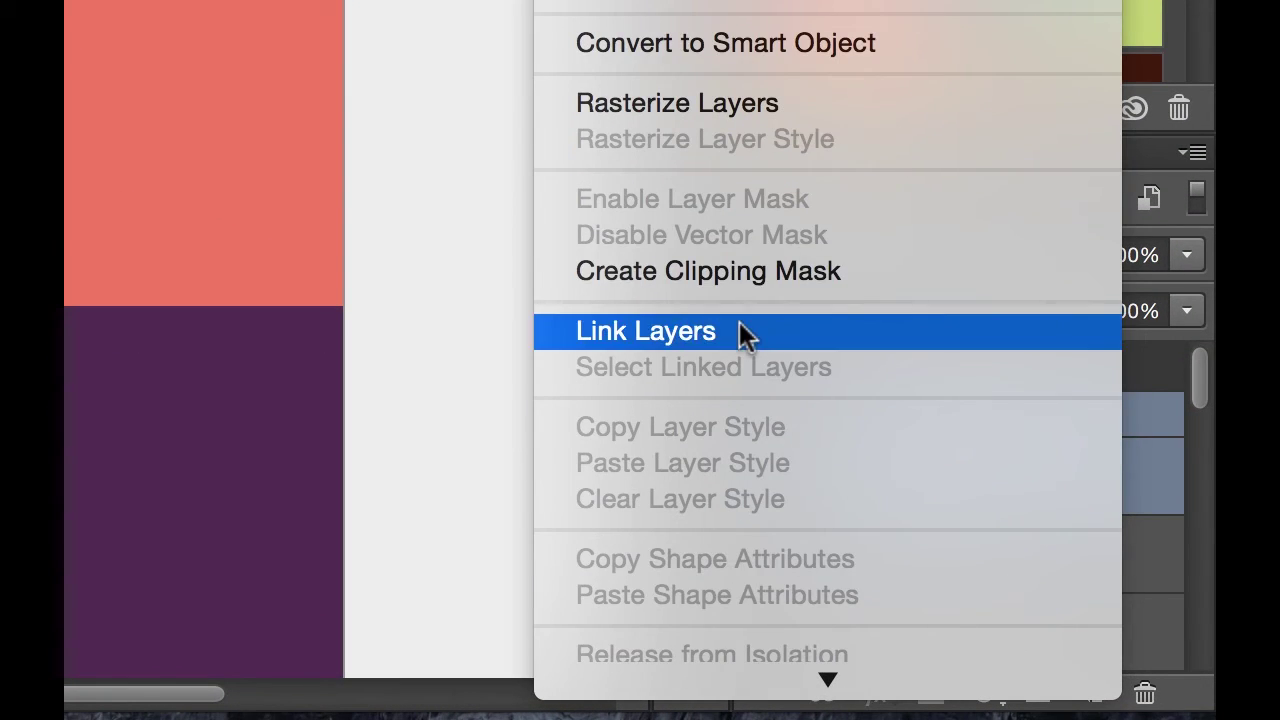
pyautogui.click(745, 333)
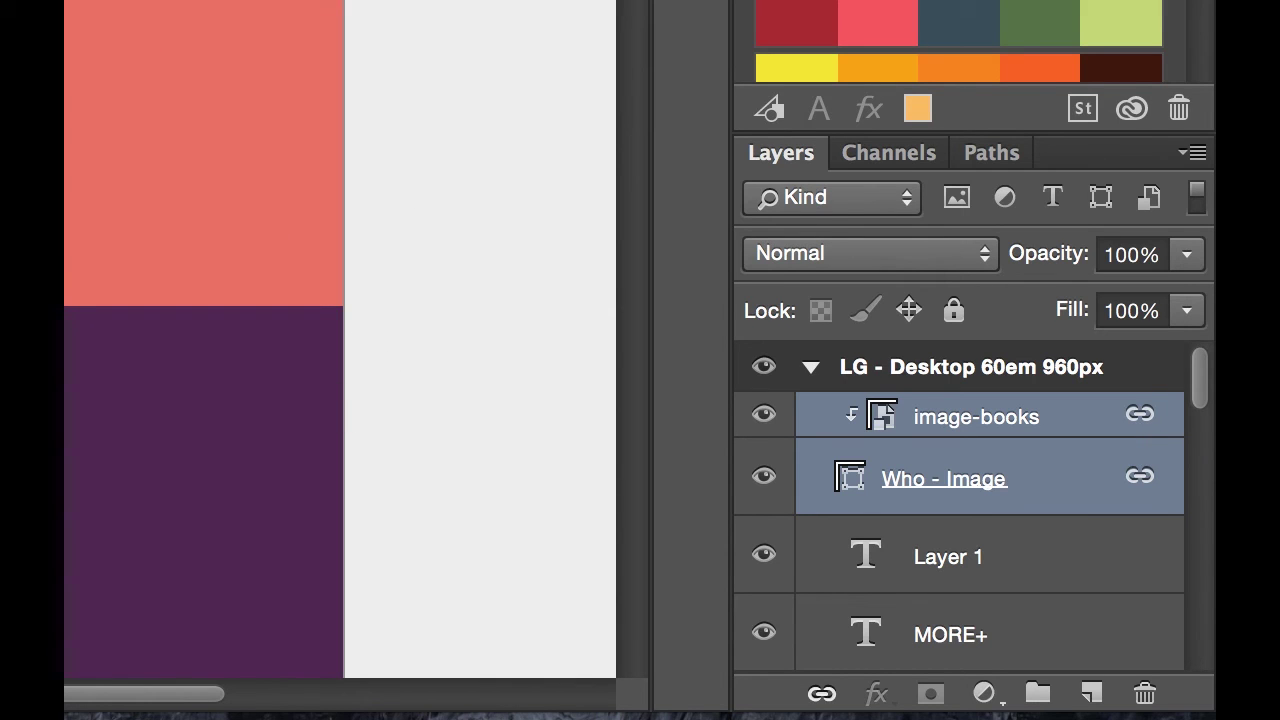
# - Drag on the canvas to confirm the linked photo and square move together, then dismiss the layer menu
pyautogui.click(366, 490)
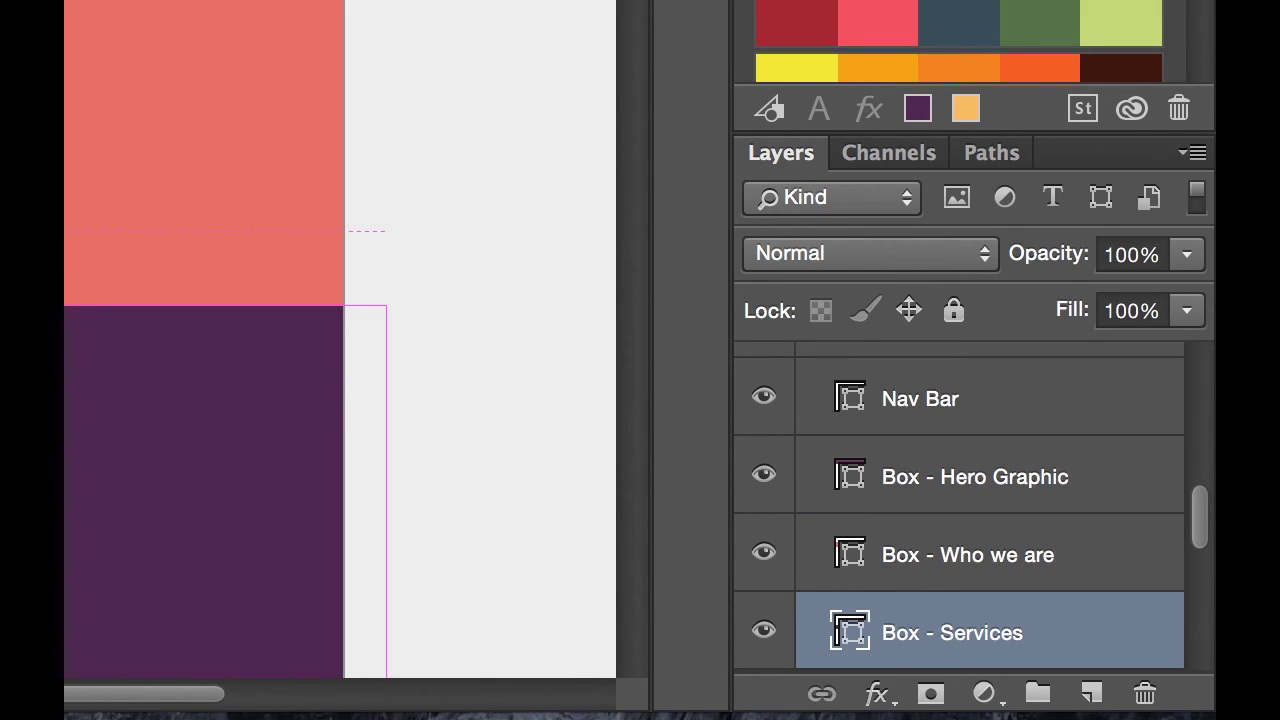
pyautogui.press('super+z')
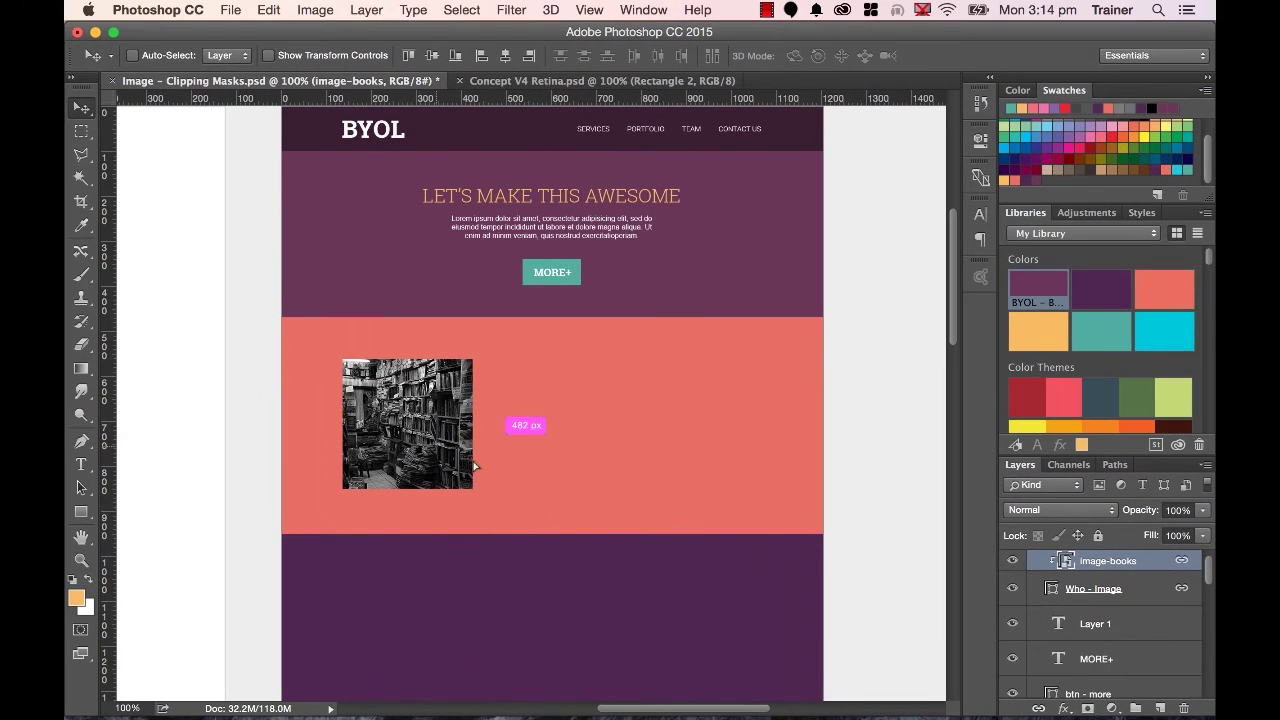
pyautogui.moveTo(476, 466)
pyautogui.mouseDown()
pyautogui.moveTo(534, 479)
pyautogui.moveTo(467, 463)
pyautogui.mouseUp()
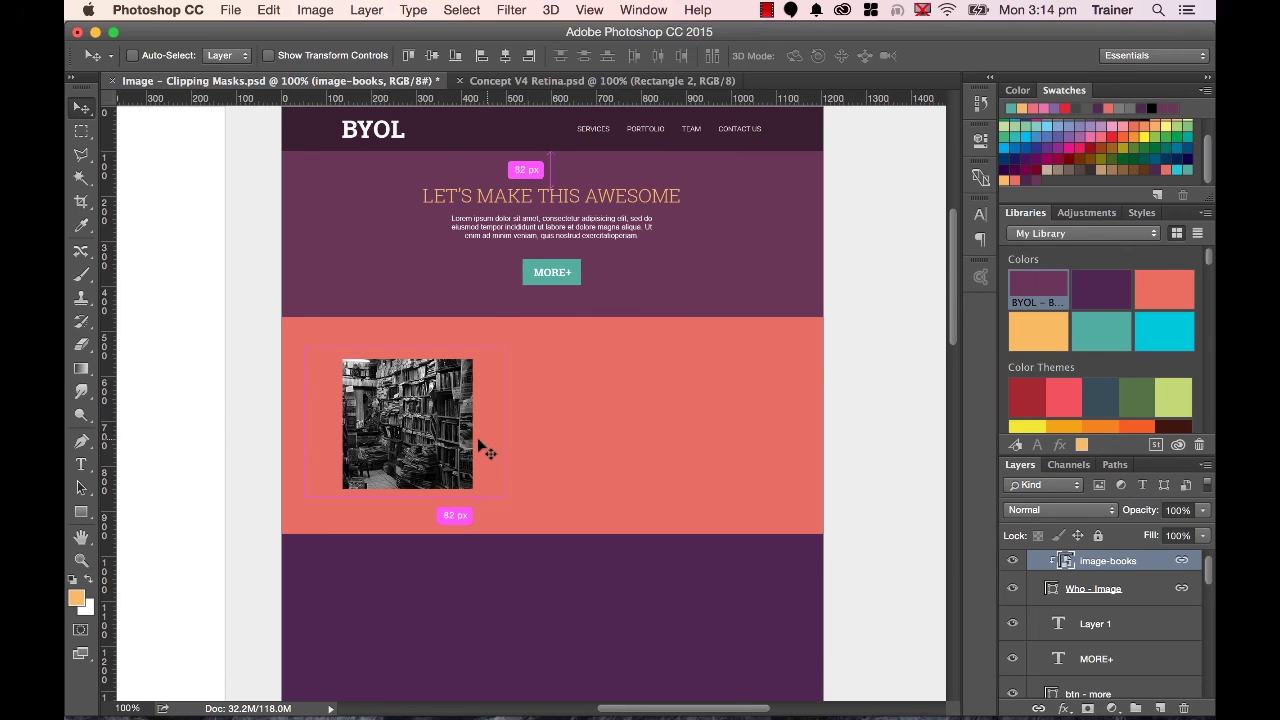
pyautogui.rightClick(1152, 562)
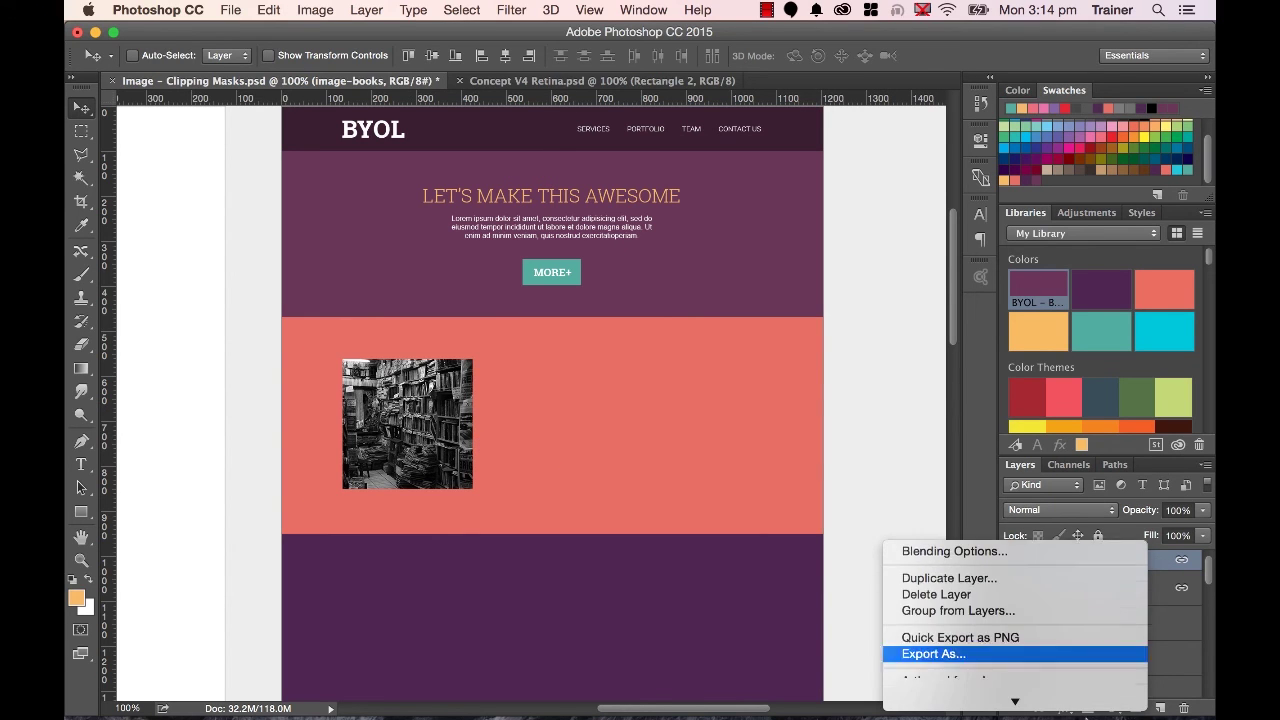
pyautogui.scroll(-10, 1000, 640)
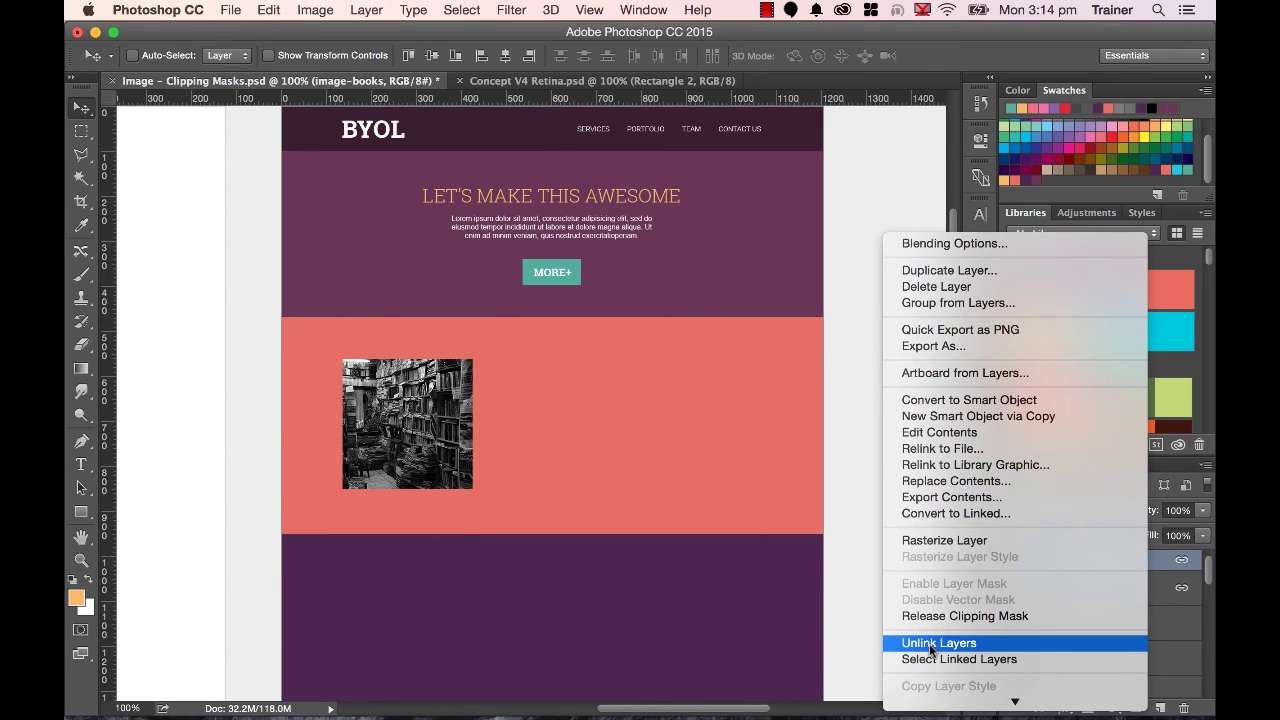
pyautogui.click(851, 634)
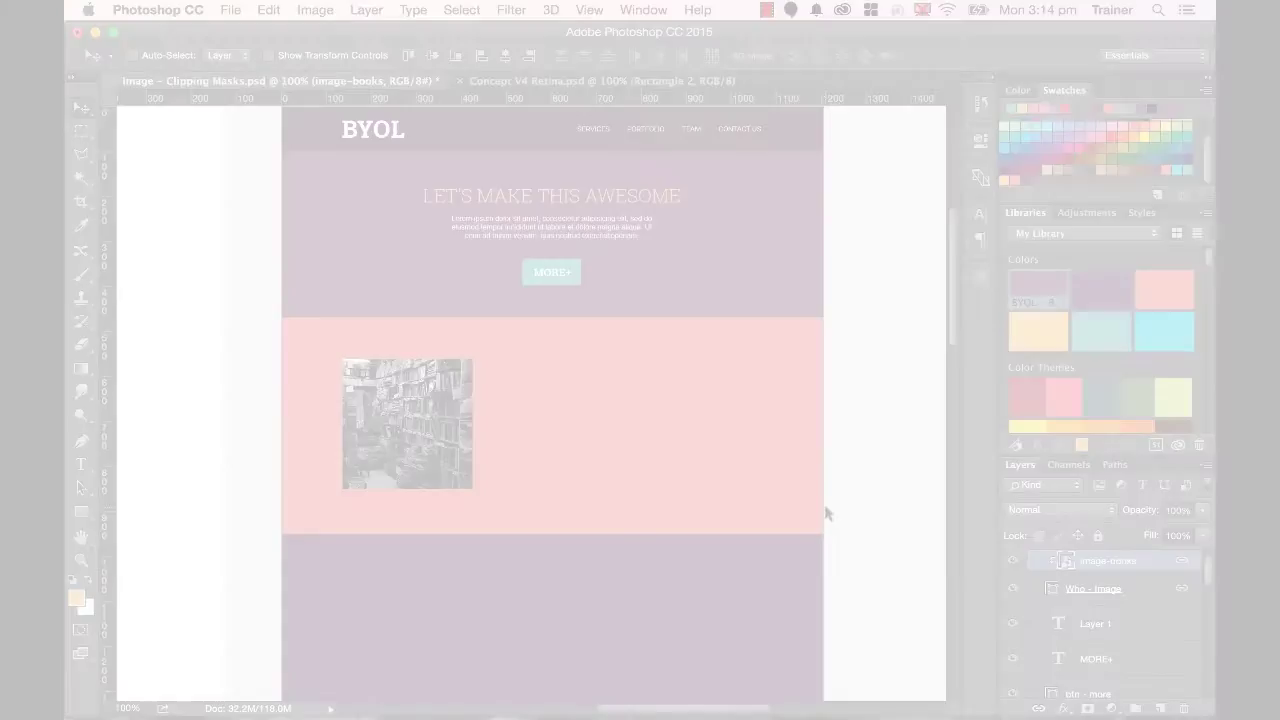